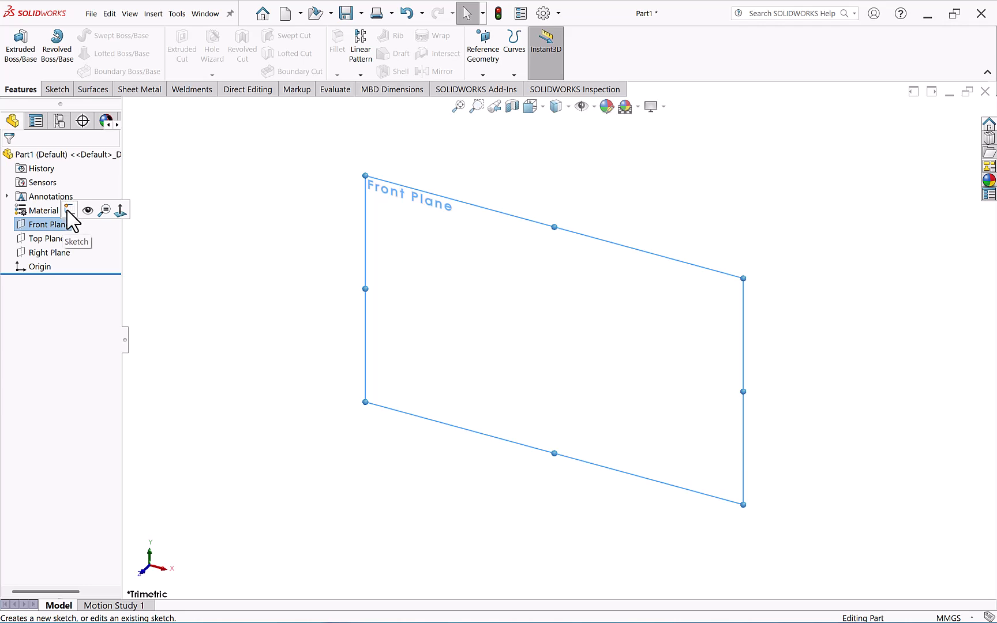
# - Start a sketch on the Front Plane and draw a vertical centerline upward from the origin
pyautogui.click(68, 210)
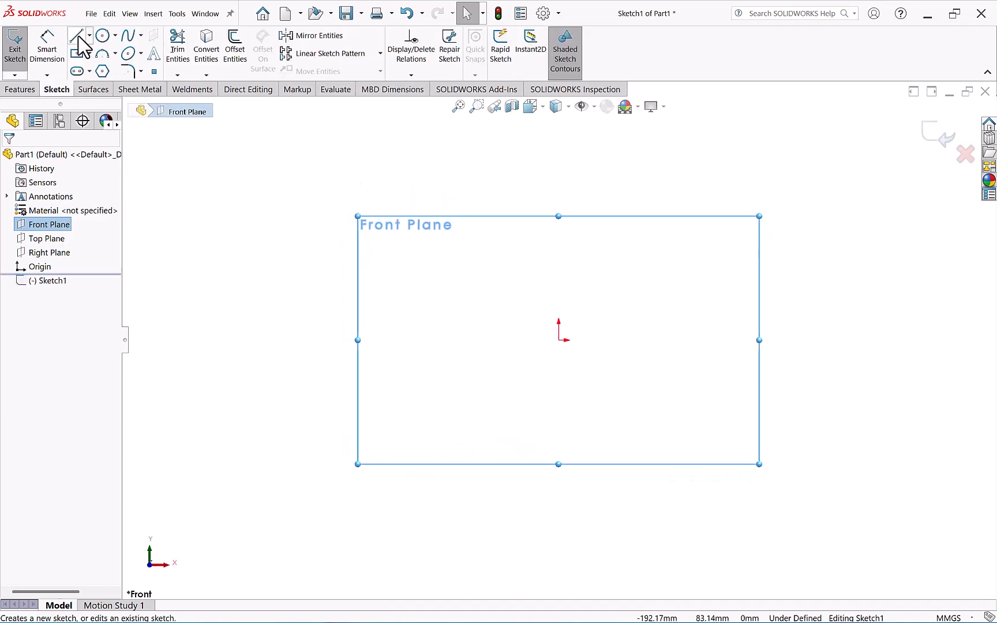
pyautogui.click(89, 36)
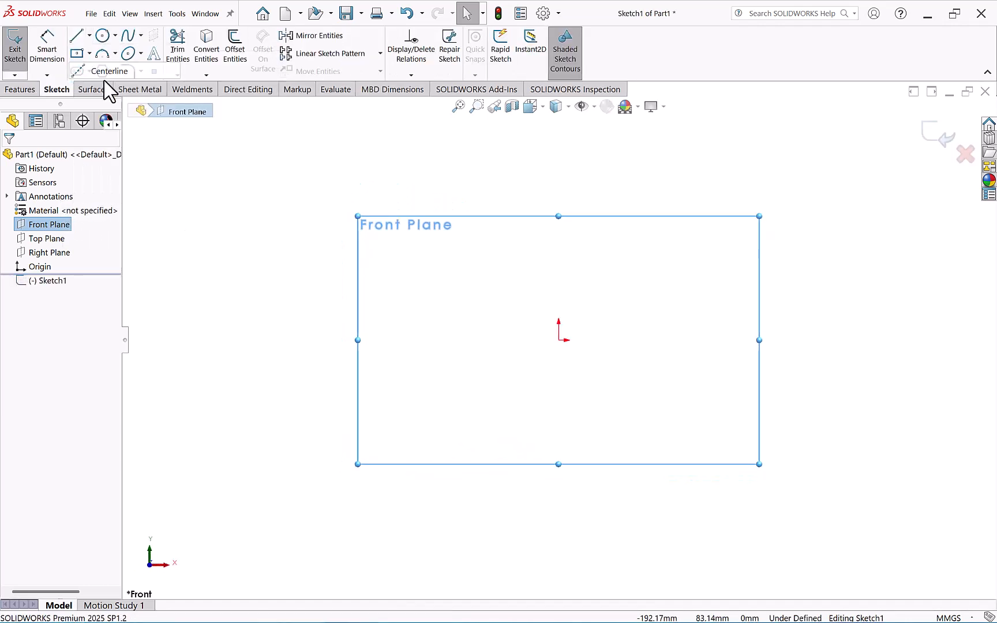
pyautogui.click(101, 70)
pyautogui.click(558, 341)
pyautogui.scroll(-1, 558, 144)
pyautogui.click(558, 144)
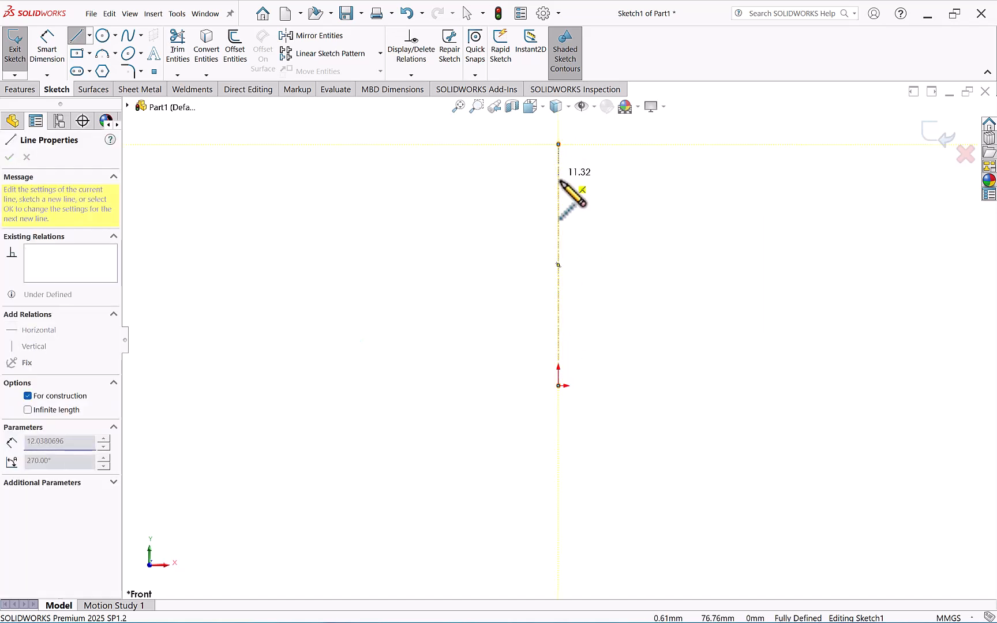
pyautogui.press('Escape')
pyautogui.scroll(3, 559, 323)
# - Sketch a vertical line about 55 mm long from the origin along the centerline, with horizontal lines extending right from its upper and lower ends
pyautogui.click(77, 36)
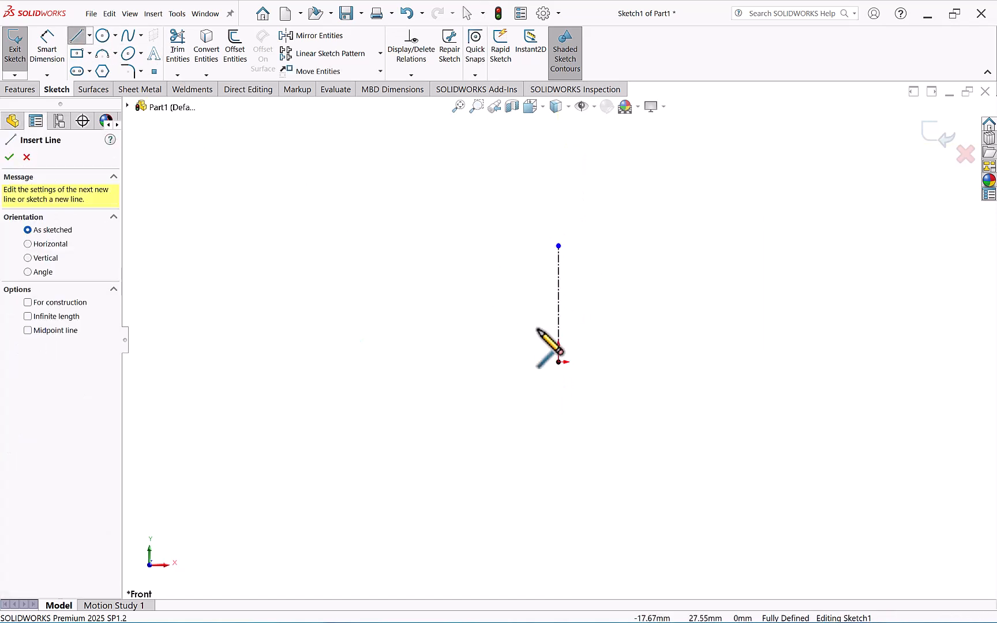
pyautogui.scroll(-3, 541, 338)
pyautogui.click(580, 391)
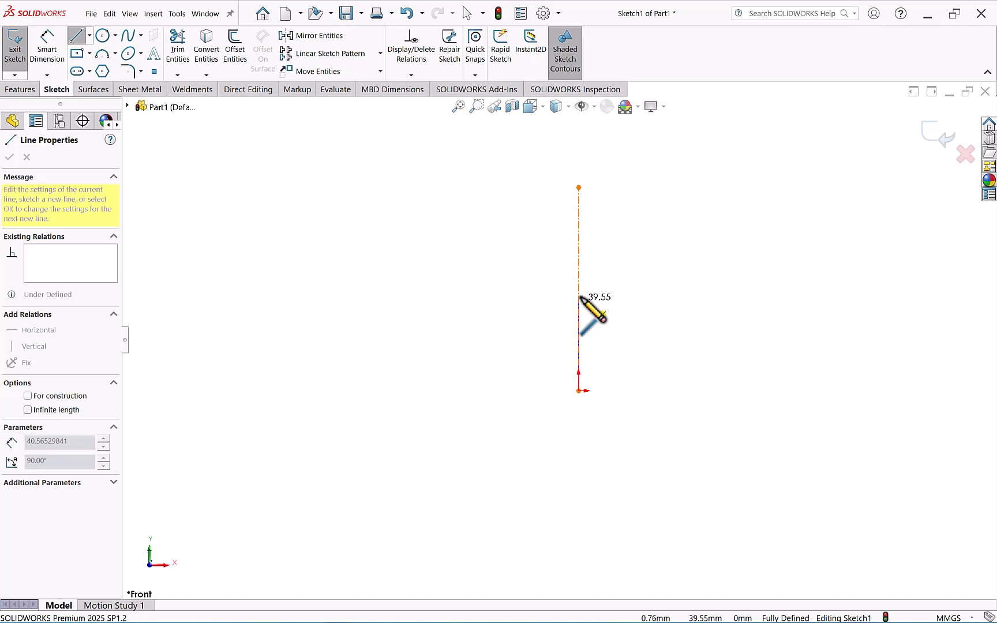
pyautogui.click(579, 264)
pyautogui.doubleClick(620, 264)
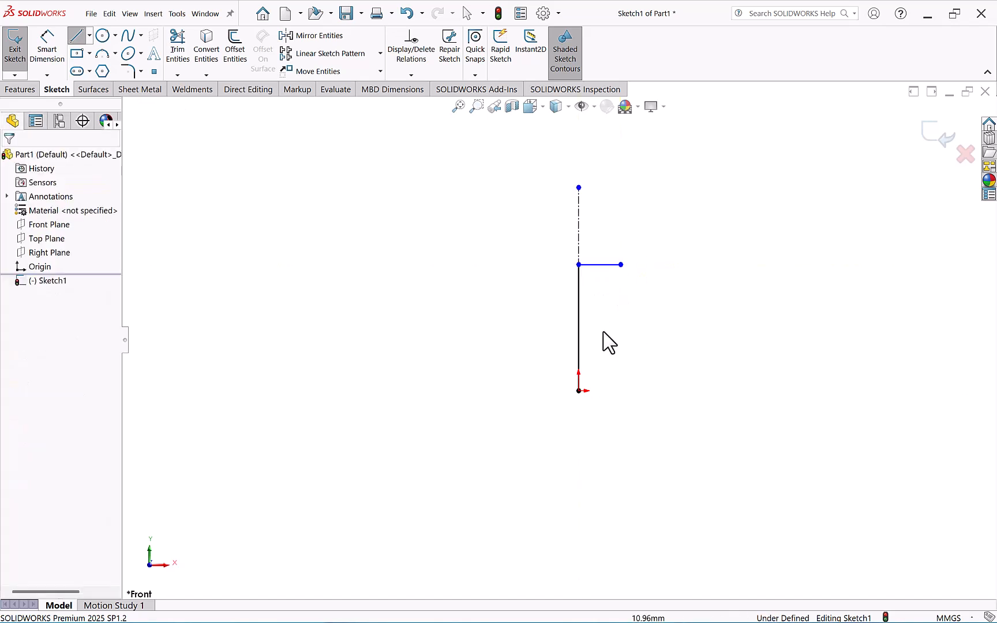
pyautogui.click(579, 391)
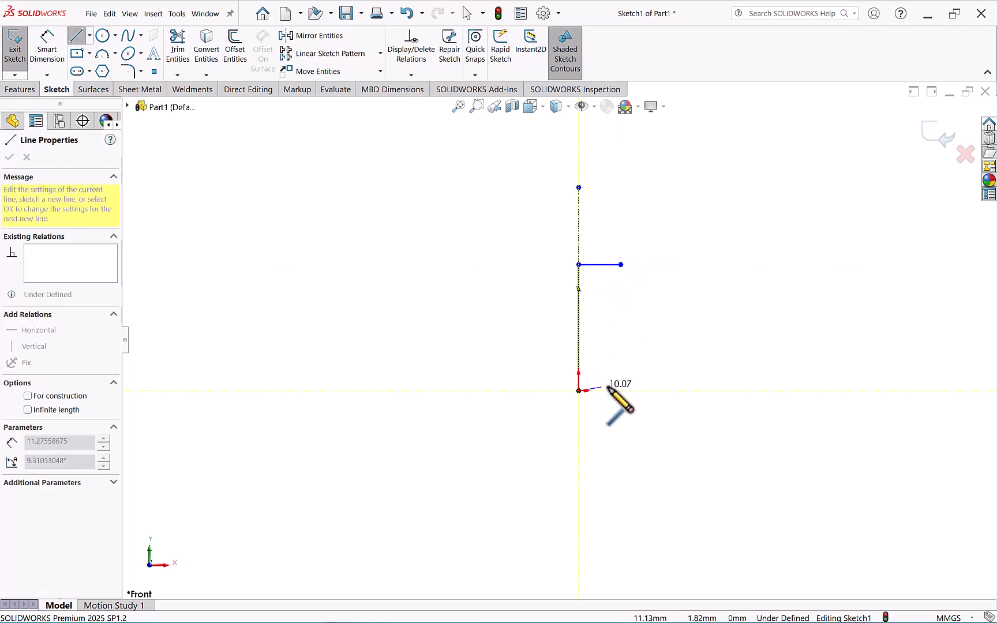
pyautogui.click(639, 391)
pyautogui.press('Escape')
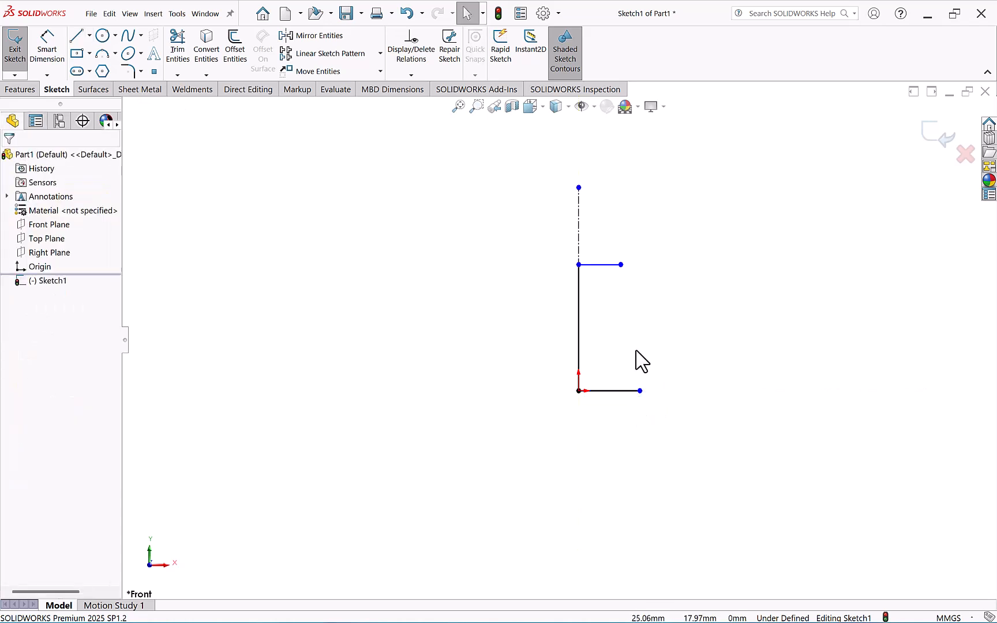
# - Dimension the vertical line of the profile to 500 mm
pyautogui.press('f')
pyautogui.press('d')
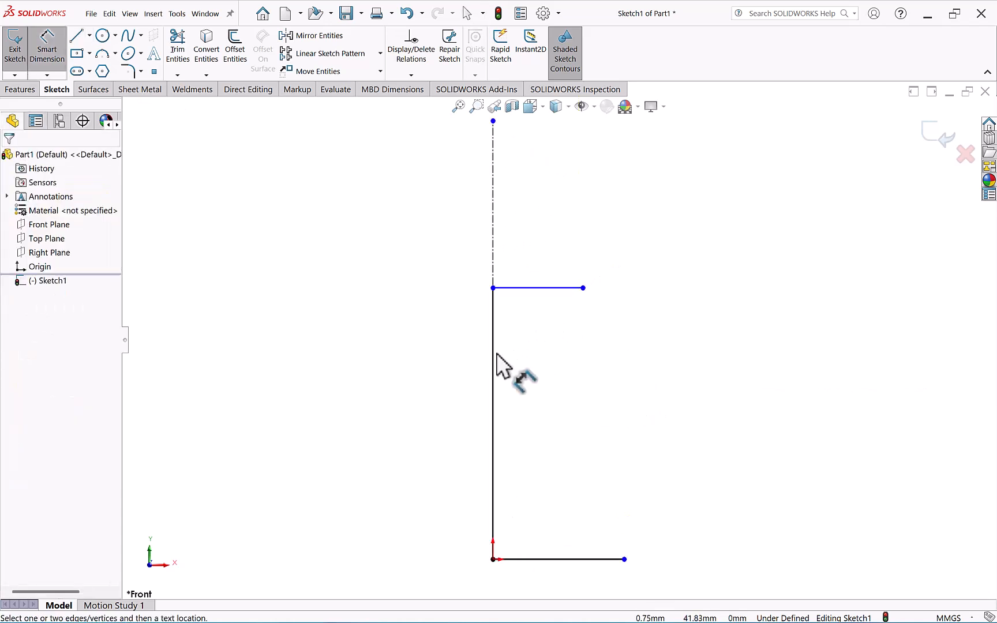
pyautogui.click(465, 365)
pyautogui.click(451, 381)
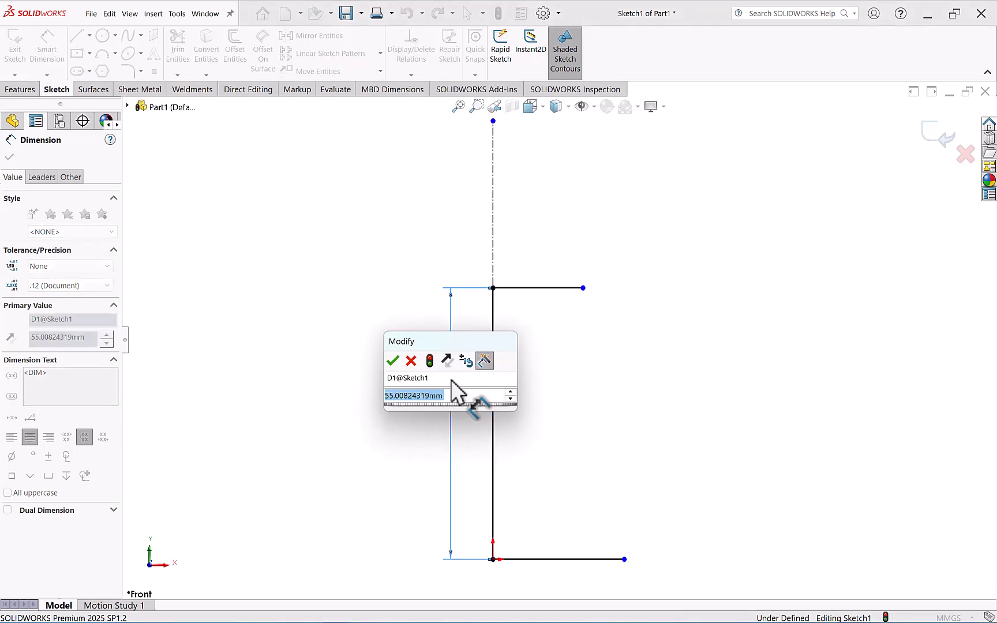
pyautogui.write('500')
pyautogui.press('Return')
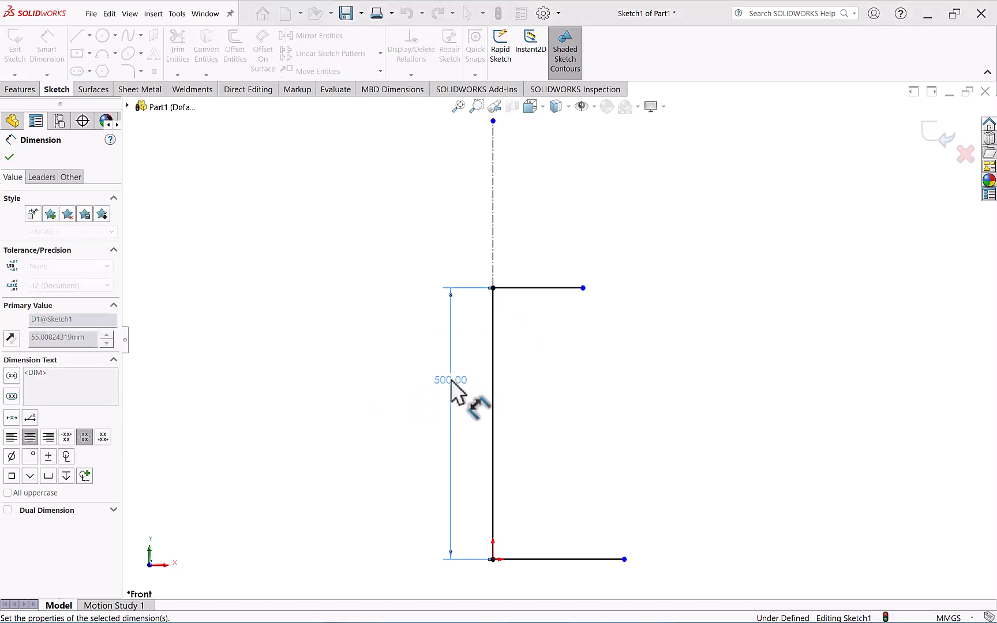
# - Dimension the lower horizontal line to 120 mm
pyautogui.click(555, 492)
pyautogui.click(550, 524)
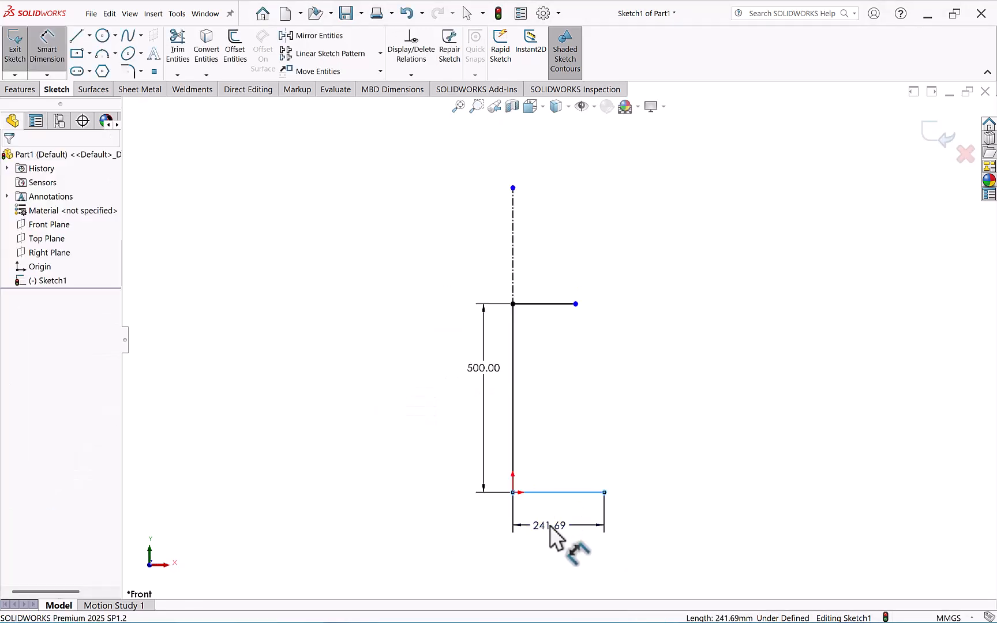
pyautogui.write('120')
pyautogui.press('Return')
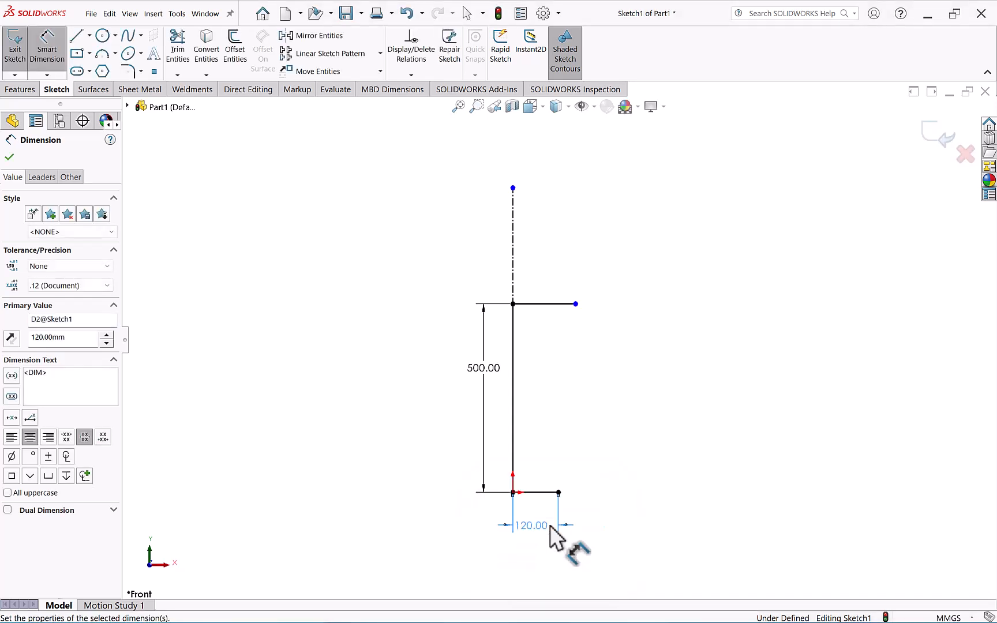
# - Dimension the upper horizontal line to 50 mm
pyautogui.click(548, 304)
pyautogui.click(541, 286)
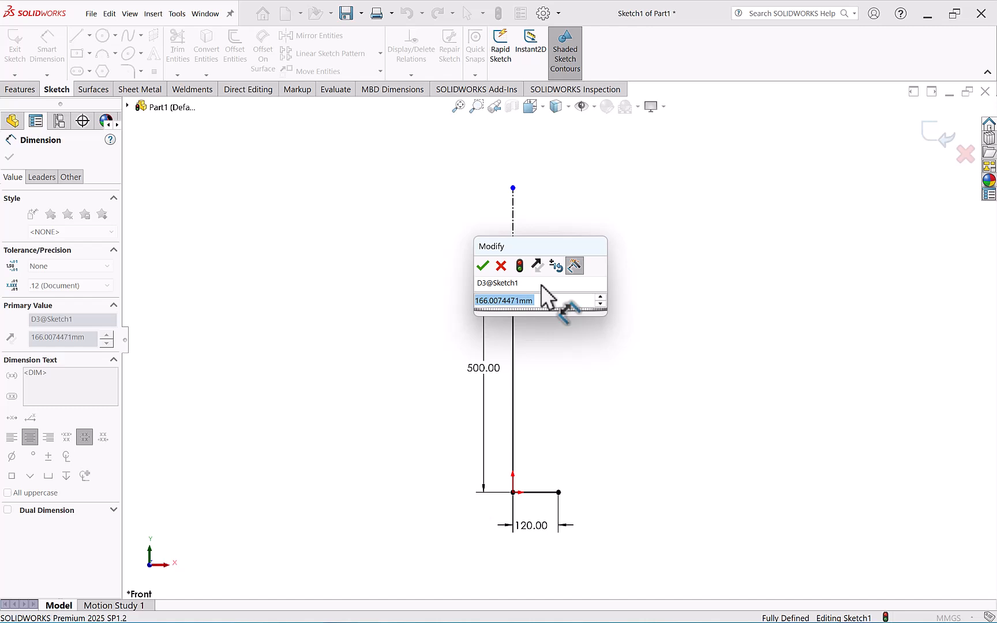
pyautogui.write('50')
pyautogui.press('Return')
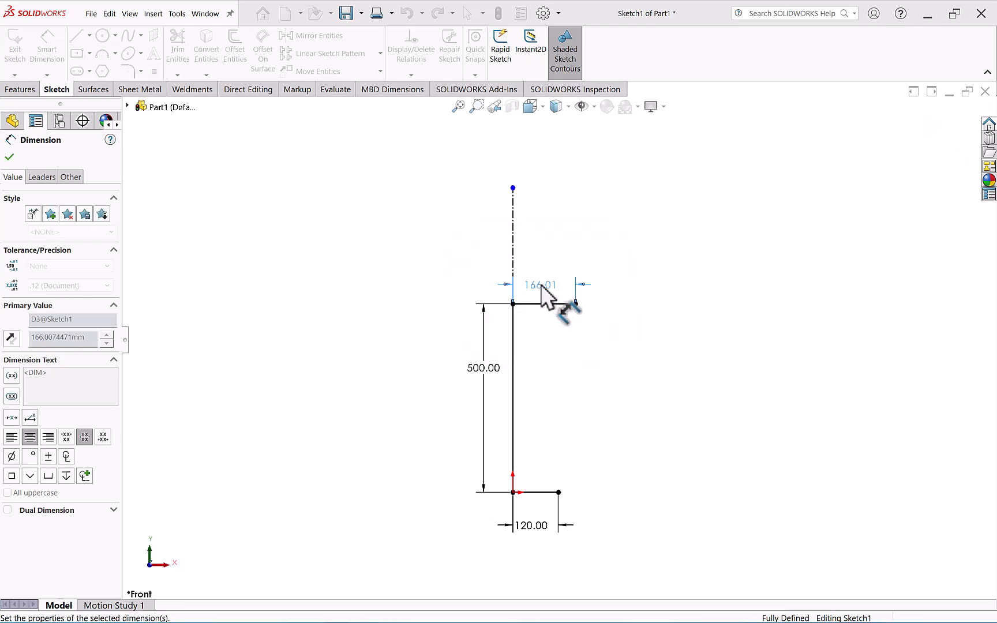
pyautogui.click(577, 431)
# - Draw a bottle-shaped spline from the base line's outer end through five intermediate points to the upper line's outer end, closing the profile
pyautogui.scroll(-1, 540, 515)
pyautogui.scroll(-1, 509, 386)
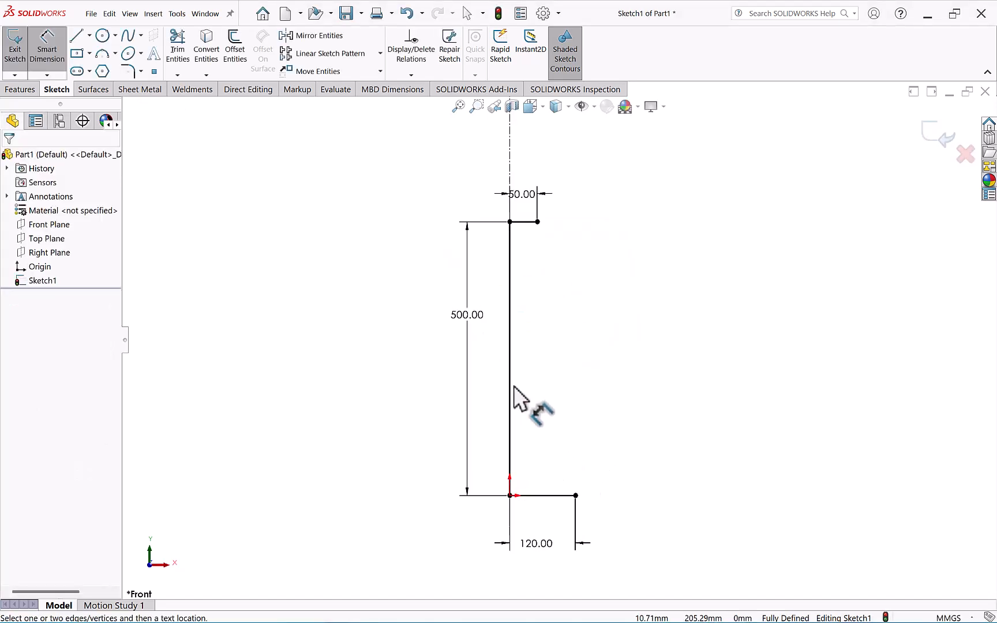
pyautogui.click(128, 35)
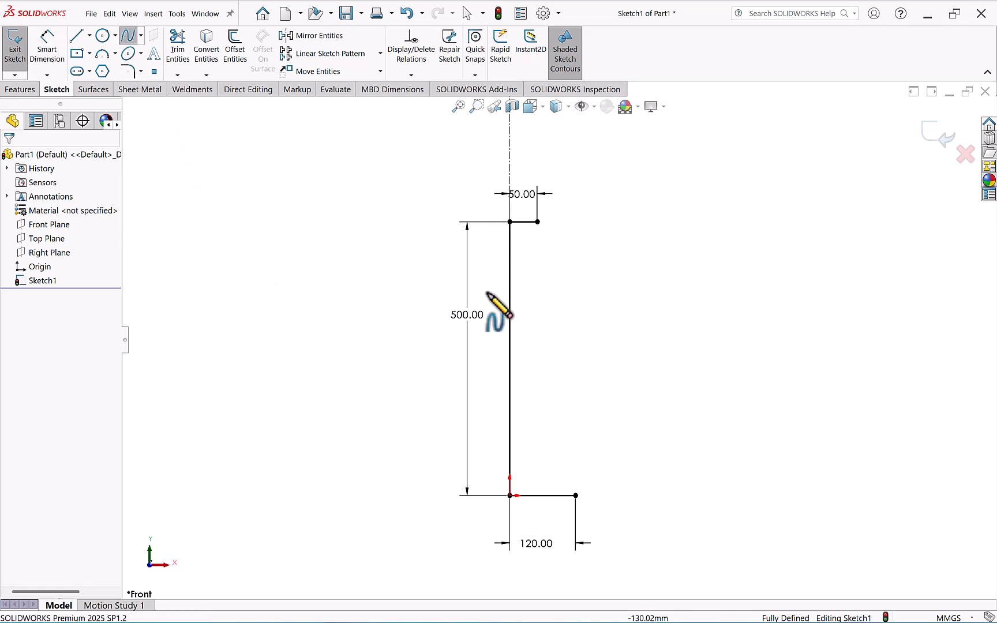
pyautogui.click(575, 495)
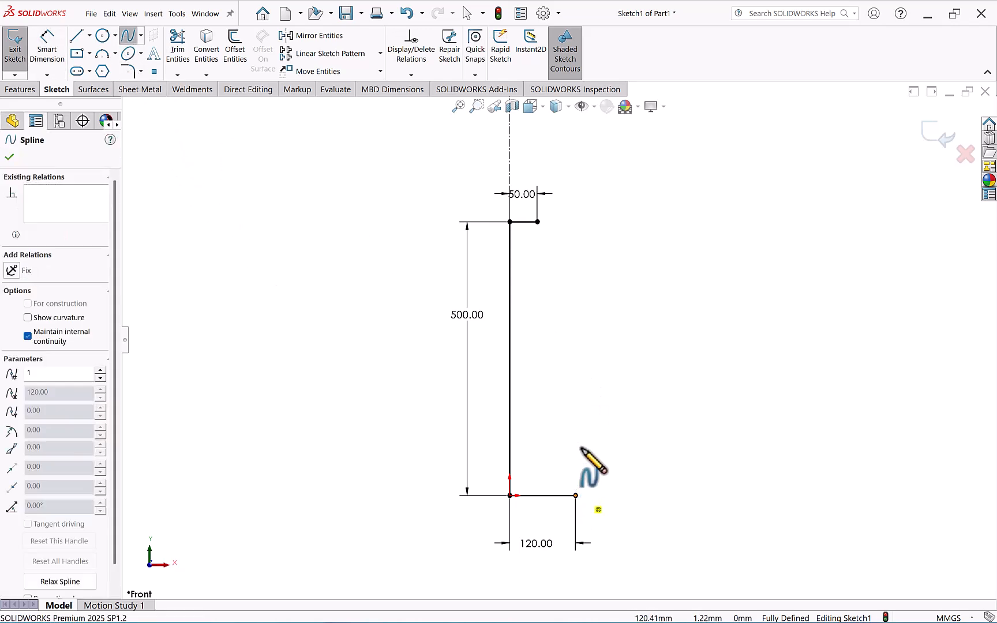
pyautogui.click(581, 420)
pyautogui.click(572, 355)
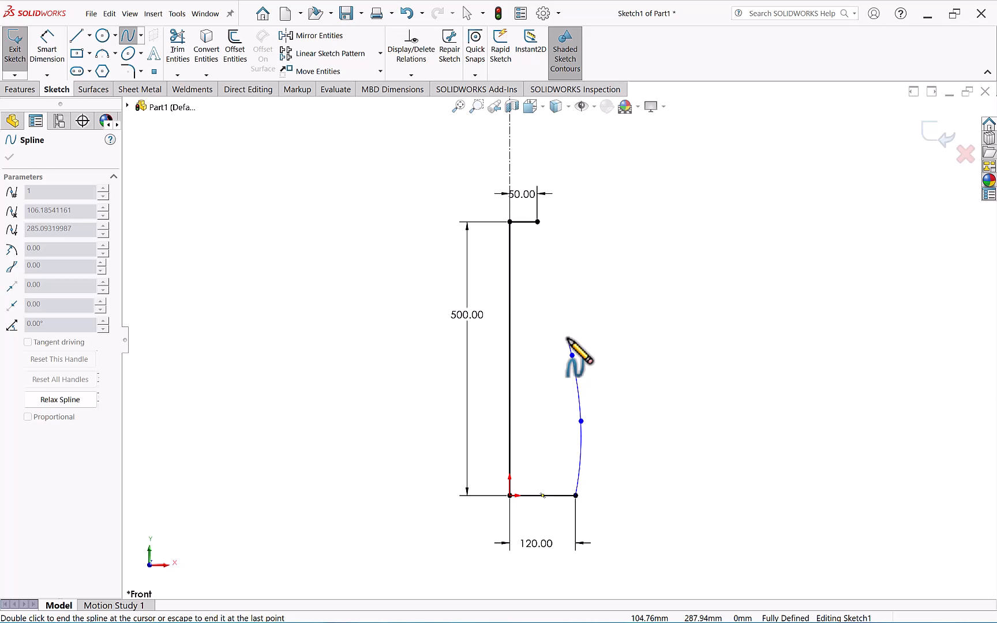
pyautogui.click(550, 303)
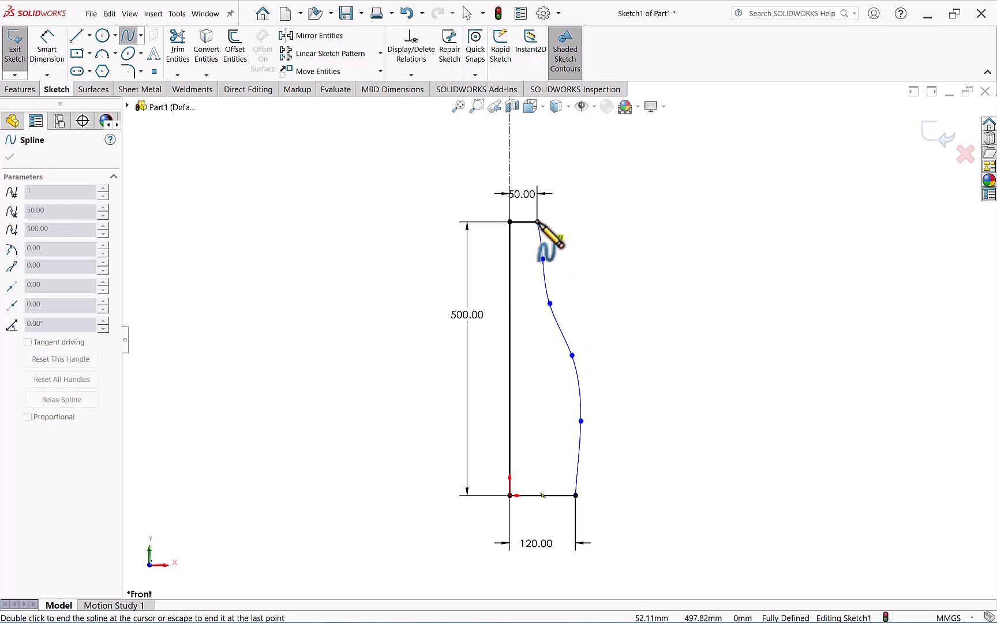
pyautogui.click(537, 234)
pyautogui.click(537, 221)
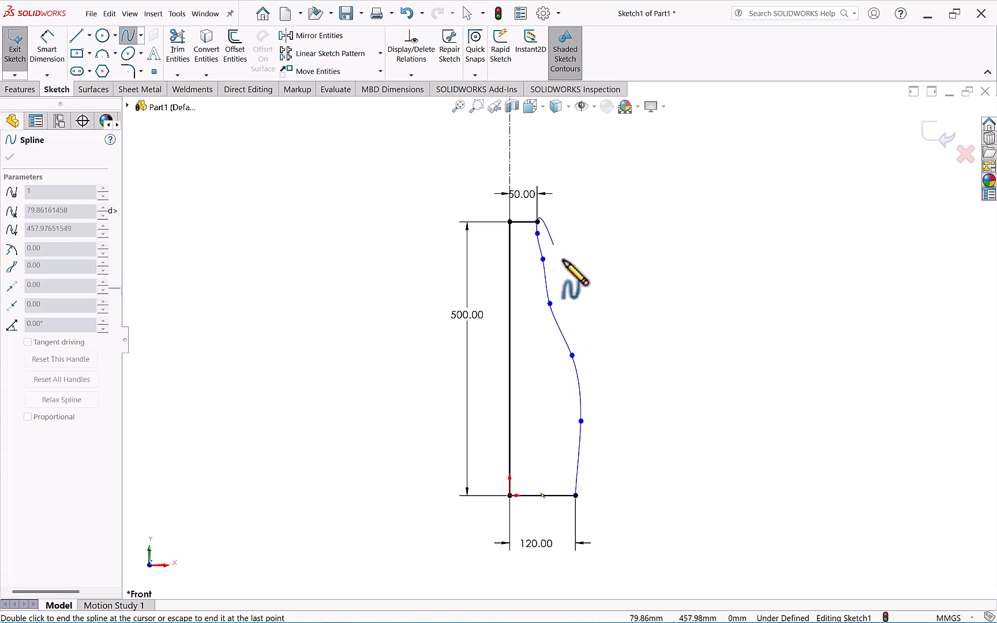
pyautogui.press('Escape')
# - Move the spline point just below the upper end downward to smooth the bottle's neck curve
pyautogui.scroll(-3, 551, 270)
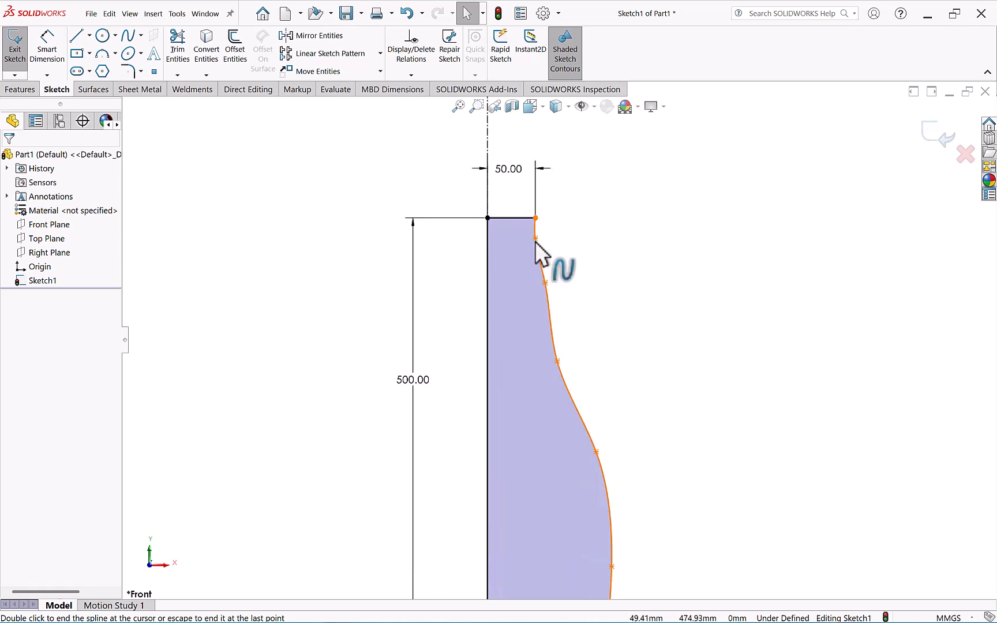
pyautogui.moveTo(536, 240); pyautogui.dragTo(542, 292)
pyautogui.click(544, 283)
# - Exit the sketch and revolve the profile 360 degrees about the vertical centerline into a solid
pyautogui.press('f')
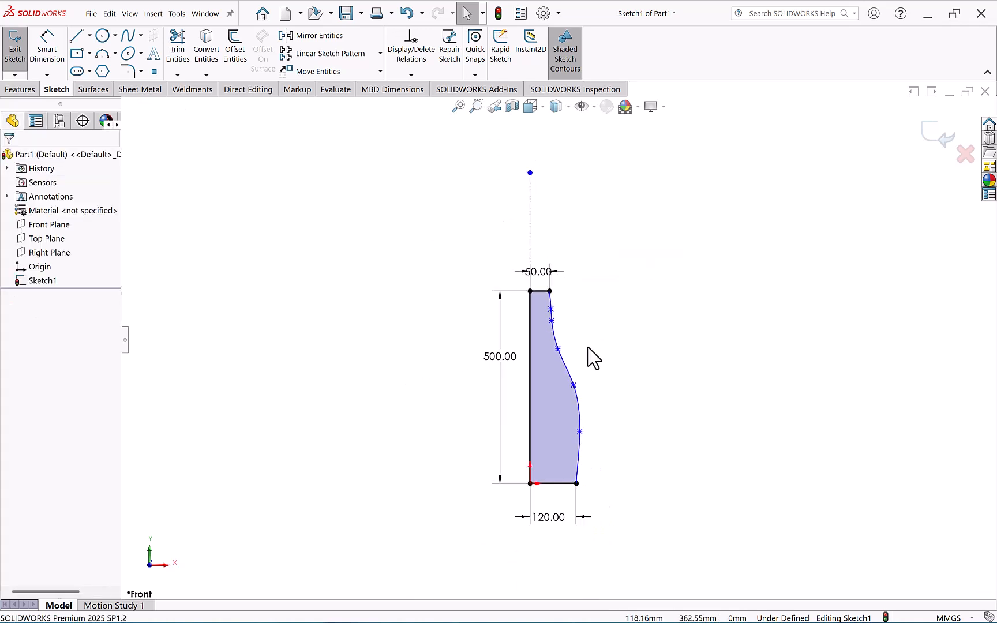
pyautogui.scroll(-1, 601, 507)
pyautogui.scroll(1, 646, 426)
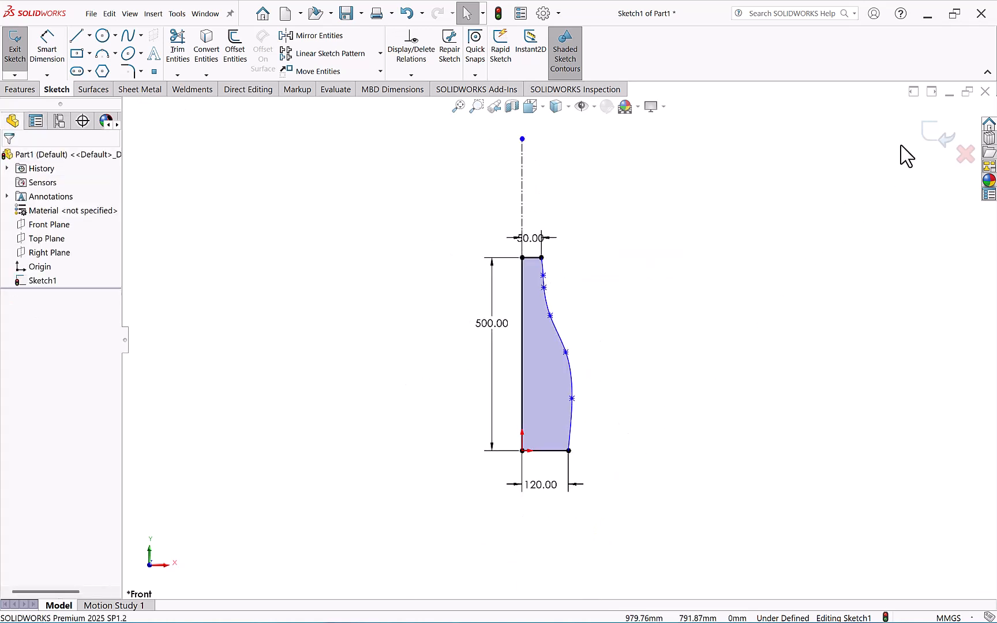
pyautogui.click(936, 135)
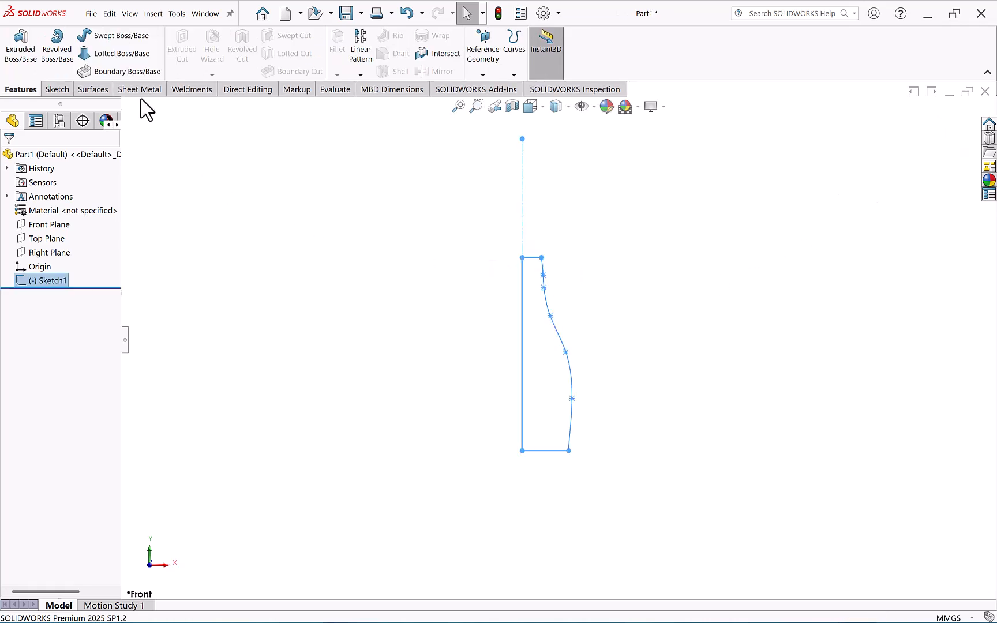
pyautogui.click(59, 49)
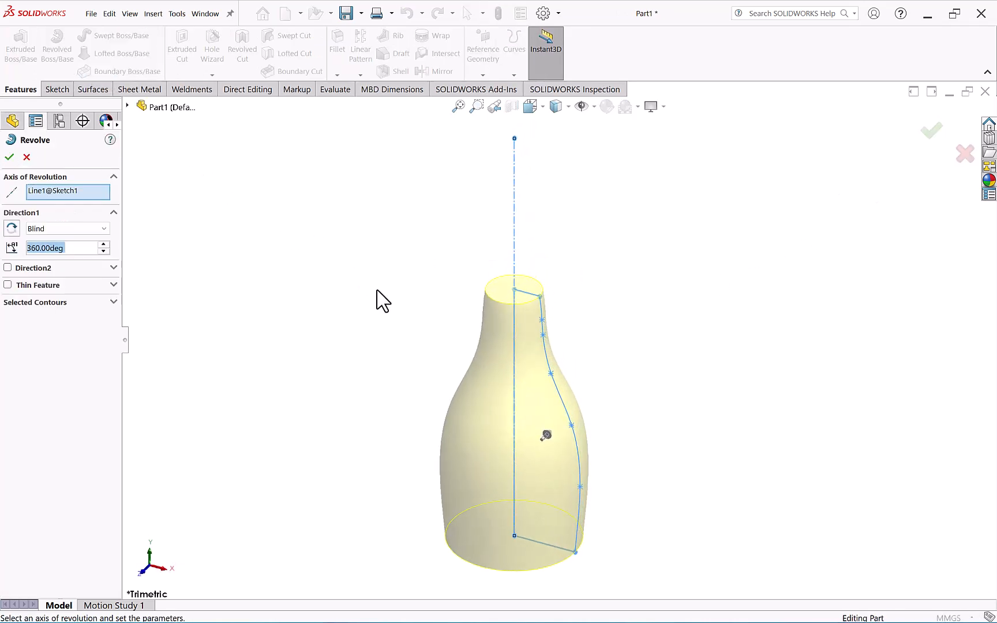
pyautogui.click(9, 157)
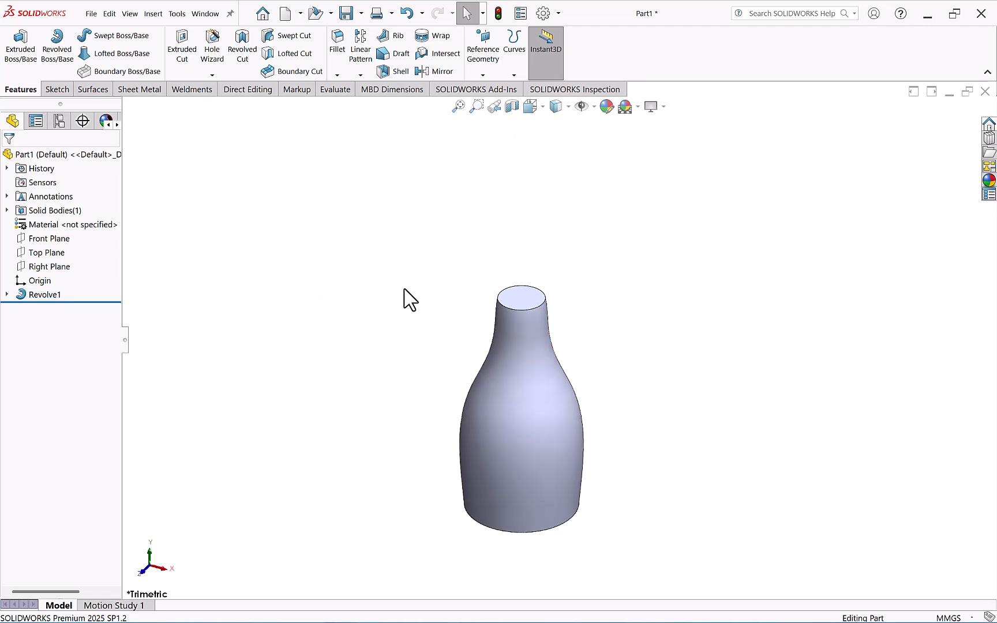
# - Change the whole part's color to light cyan (RGB 128, 255, 255)
pyautogui.click(606, 106)
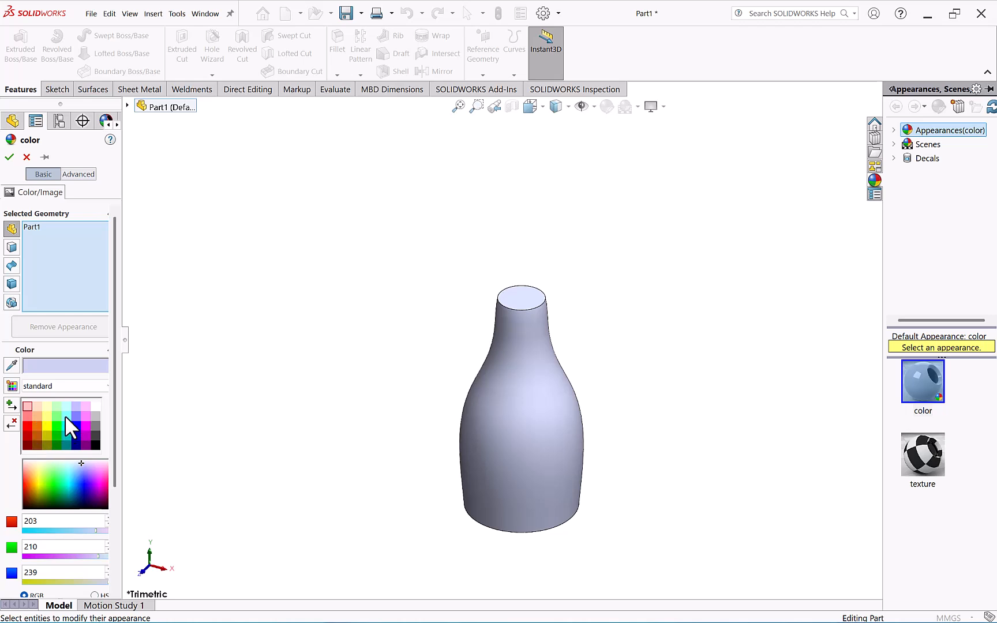
pyautogui.click(65, 415)
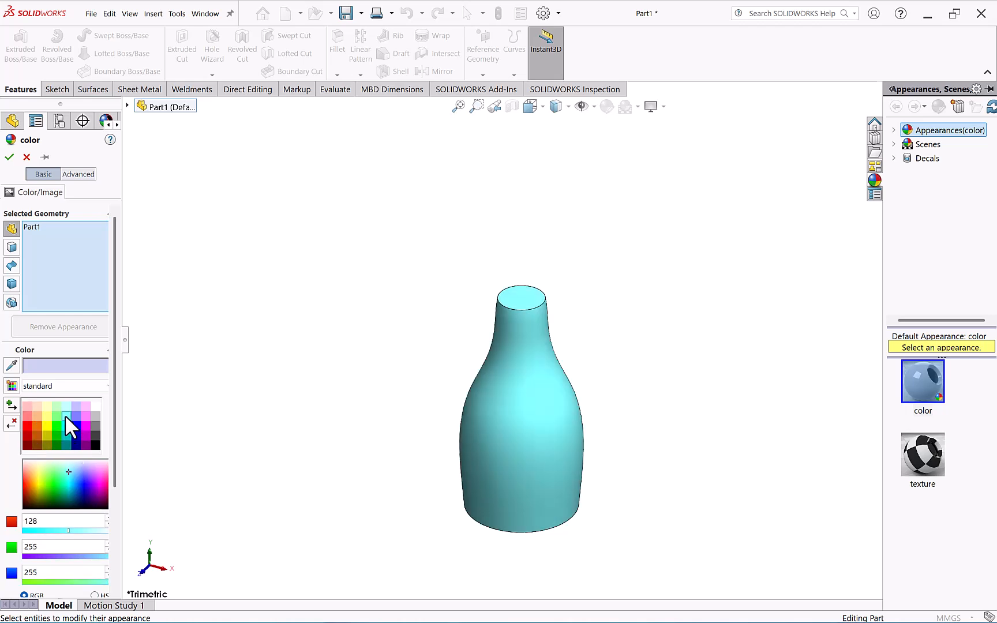
pyautogui.click(9, 159)
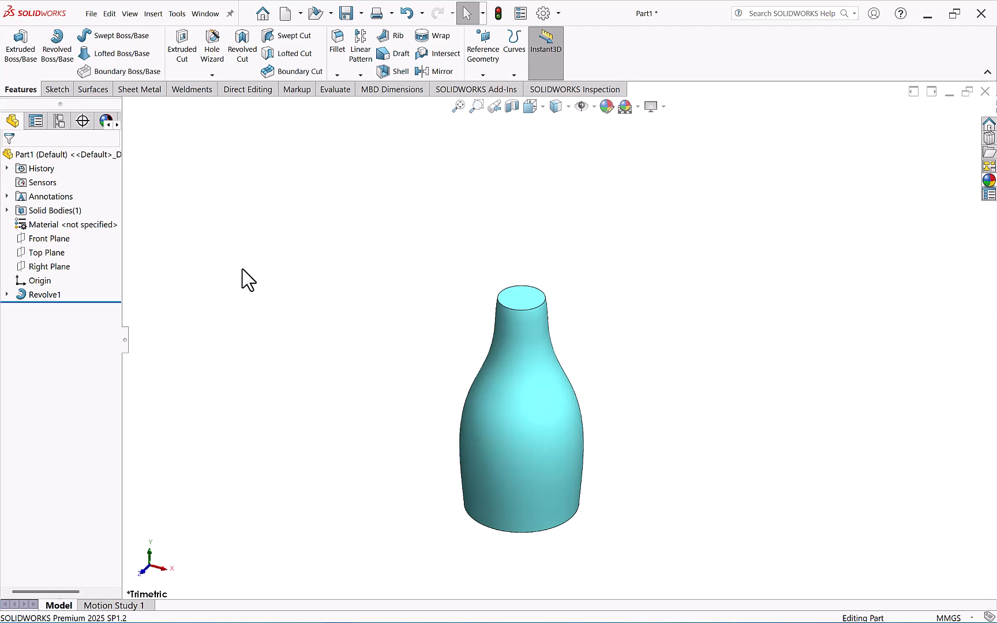
# - Start a sketch on the Front Plane, convert the bottle's right silhouette edge into a sketch curve, and exit the sketch
pyautogui.click(58, 239)
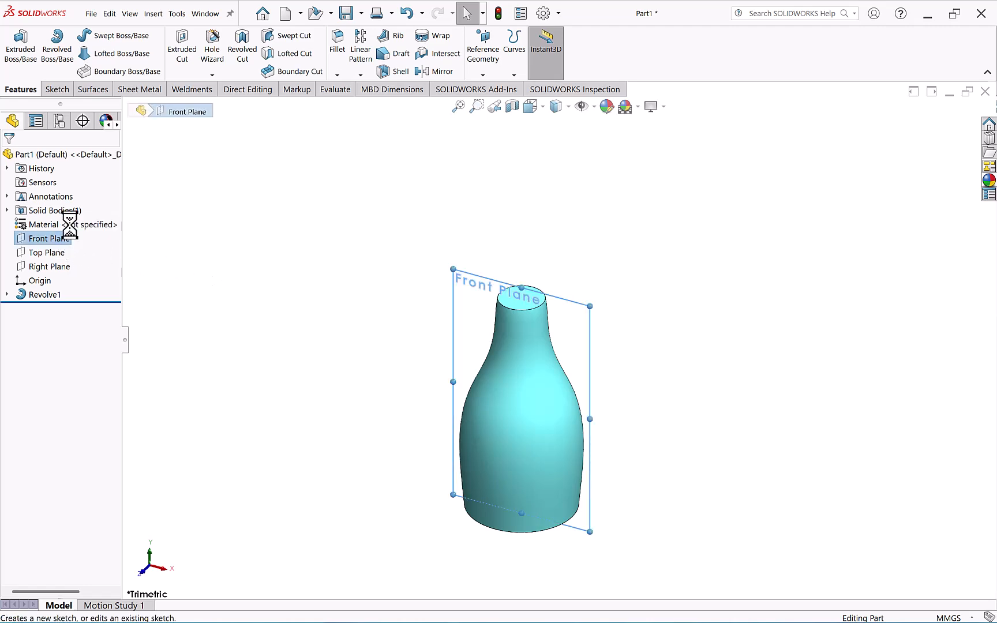
pyautogui.click(73, 224)
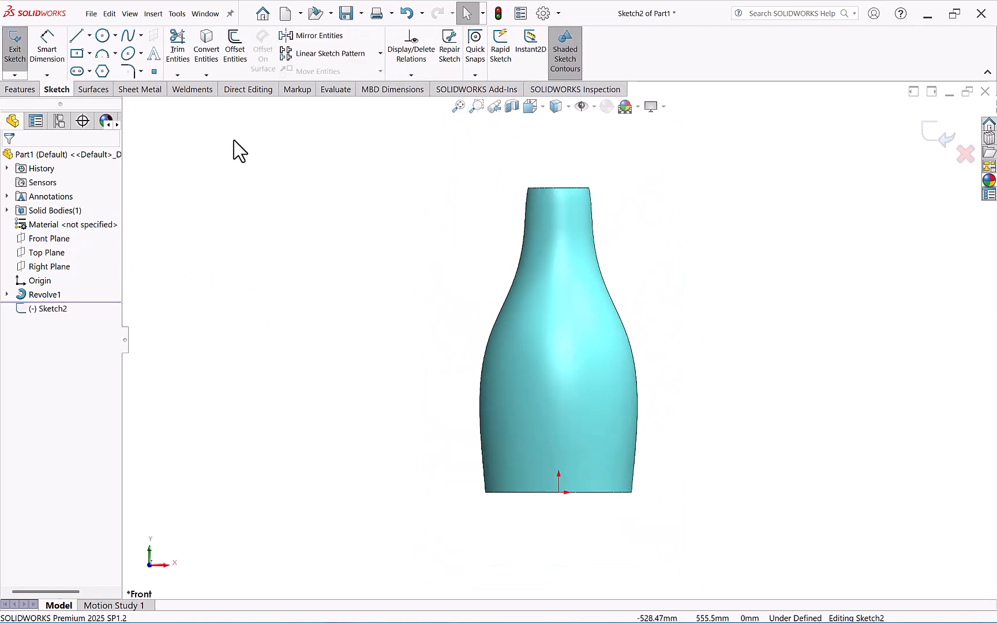
pyautogui.click(205, 50)
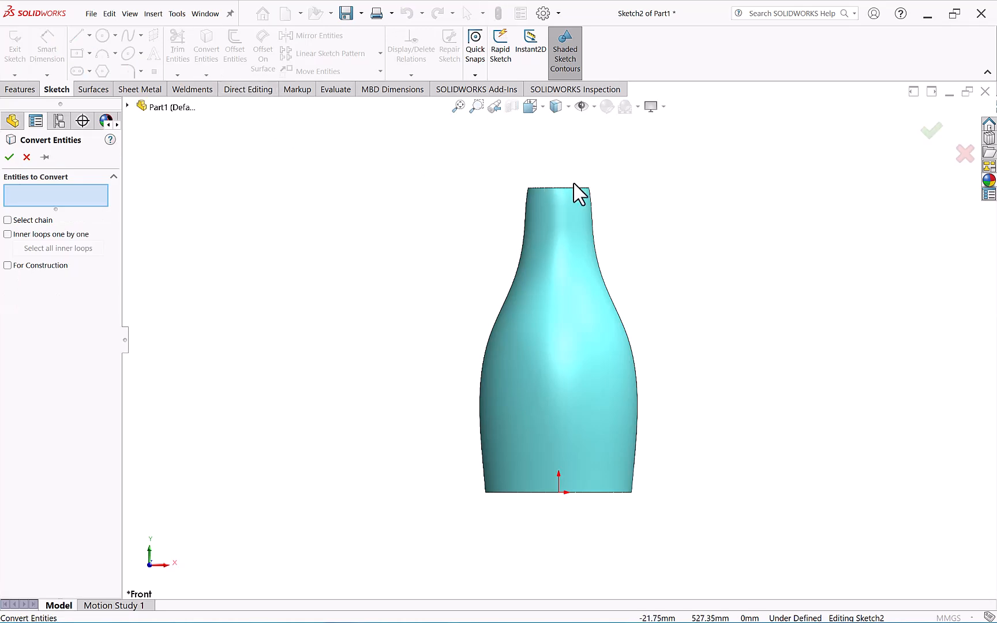
pyautogui.click(595, 214)
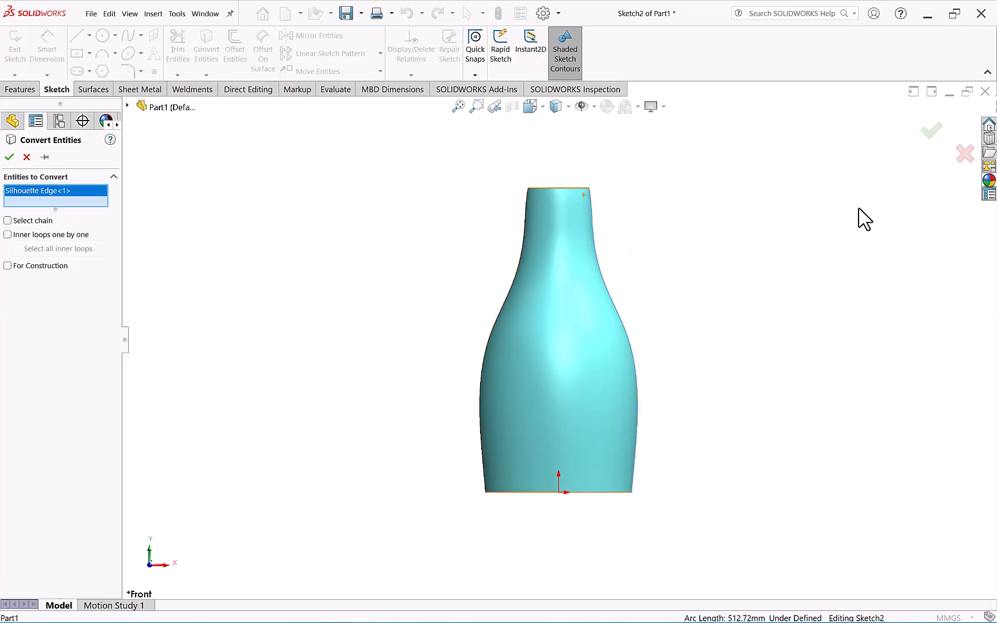
pyautogui.click(934, 133)
pyautogui.click(931, 134)
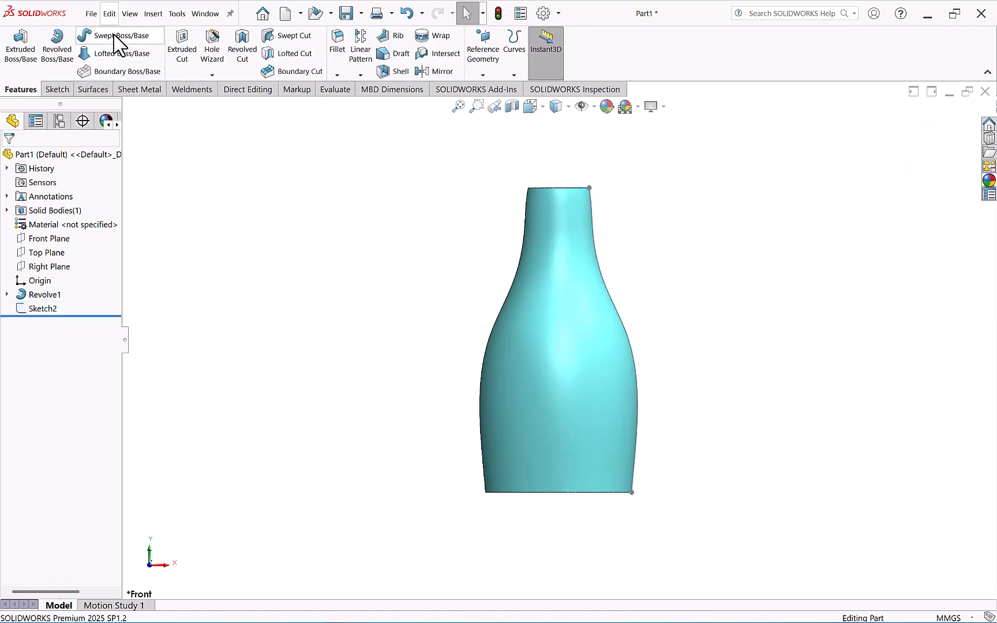
# - Sweep a 40 mm circular profile along the converted silhouette curve, merged with the bottle body and aligned with its end faces
pyautogui.click(87, 37)
pyautogui.click(73, 204)
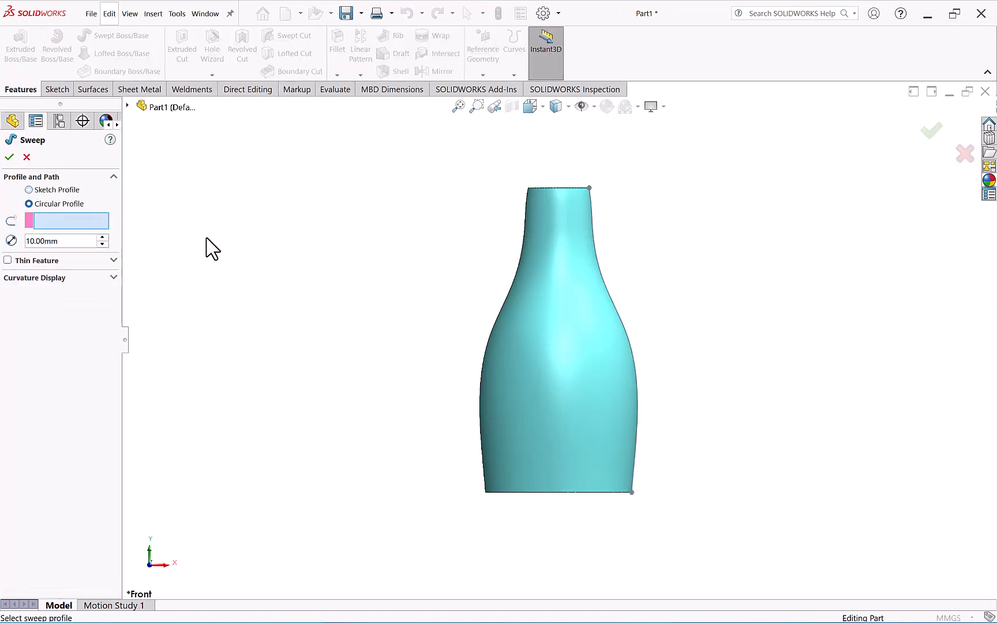
pyautogui.click(596, 244)
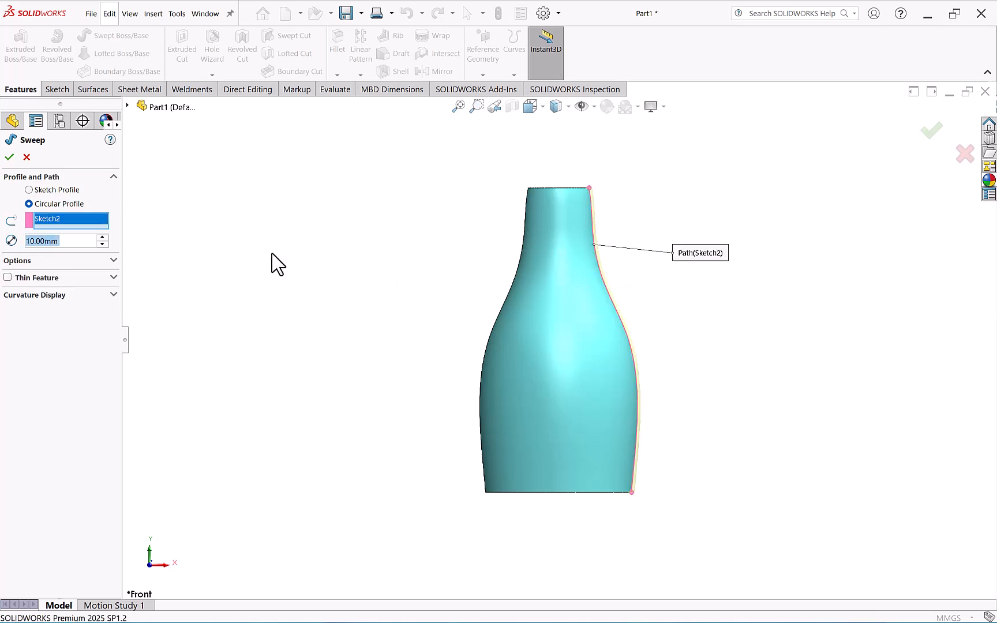
pyautogui.write('40')
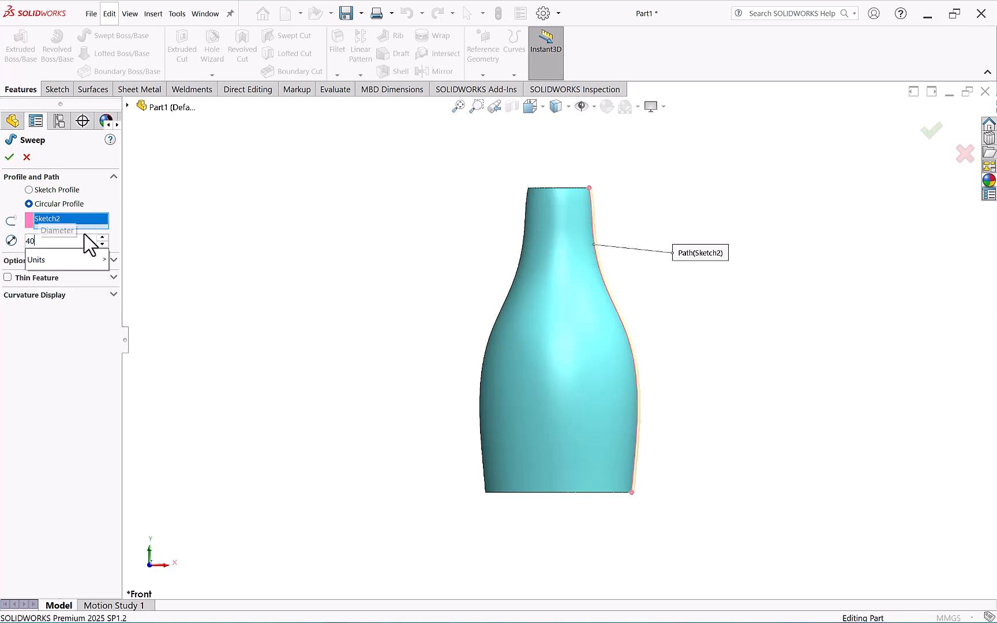
pyautogui.press('Return')
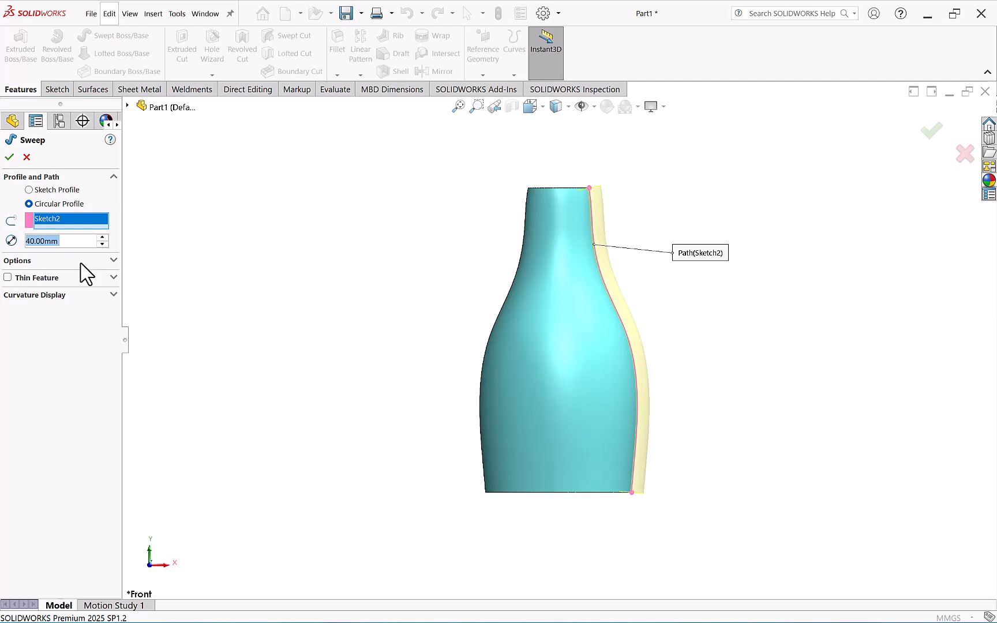
pyautogui.click(82, 262)
pyautogui.moveTo(343, 314); pyautogui.dragTo(334, 341, button='middle')
pyautogui.scroll(-3, 570, 265)
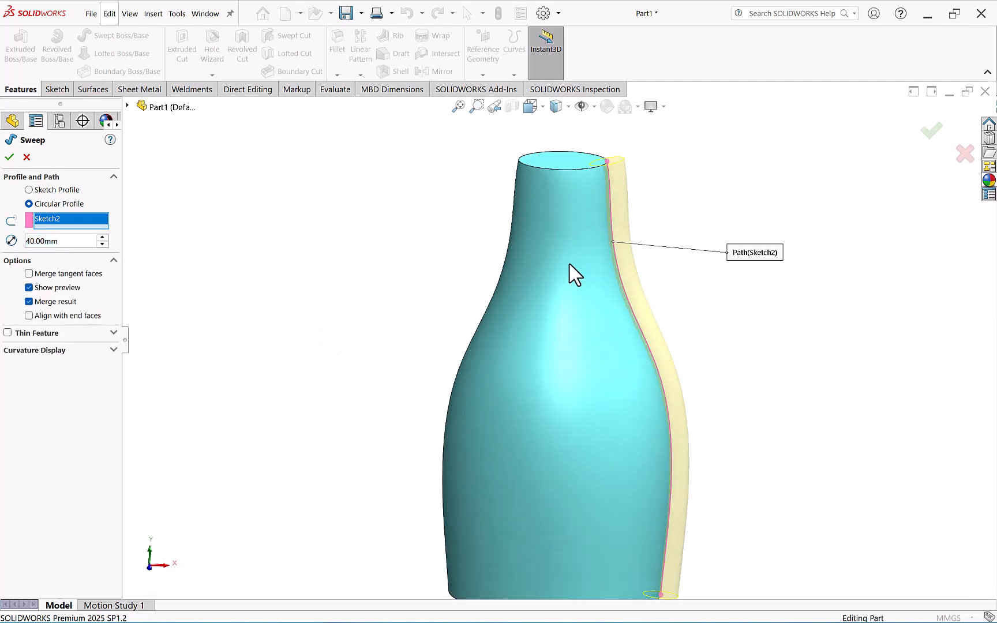
pyautogui.scroll(2, 600, 324)
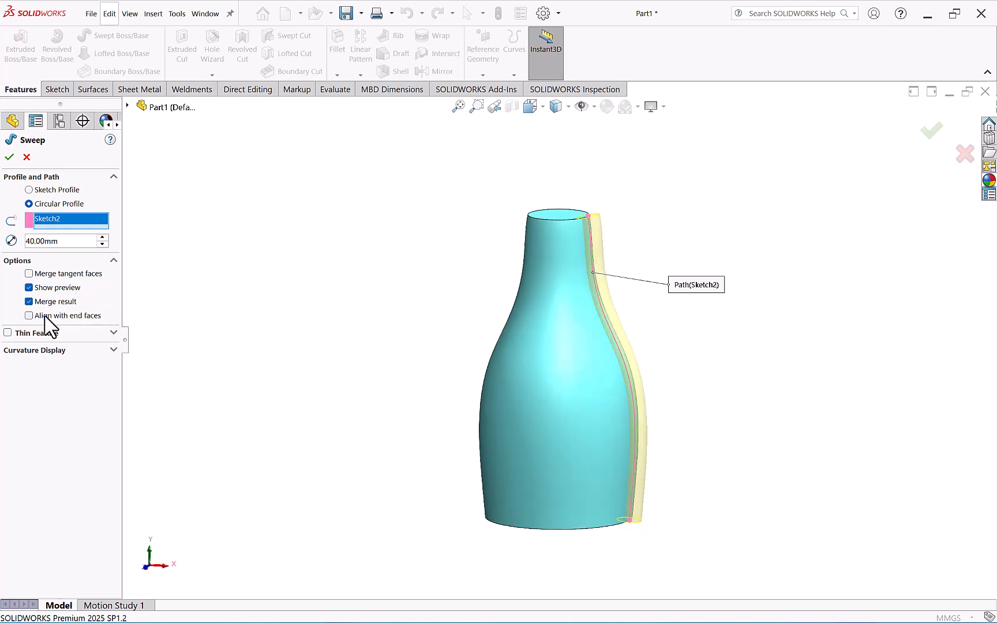
pyautogui.click(29, 315)
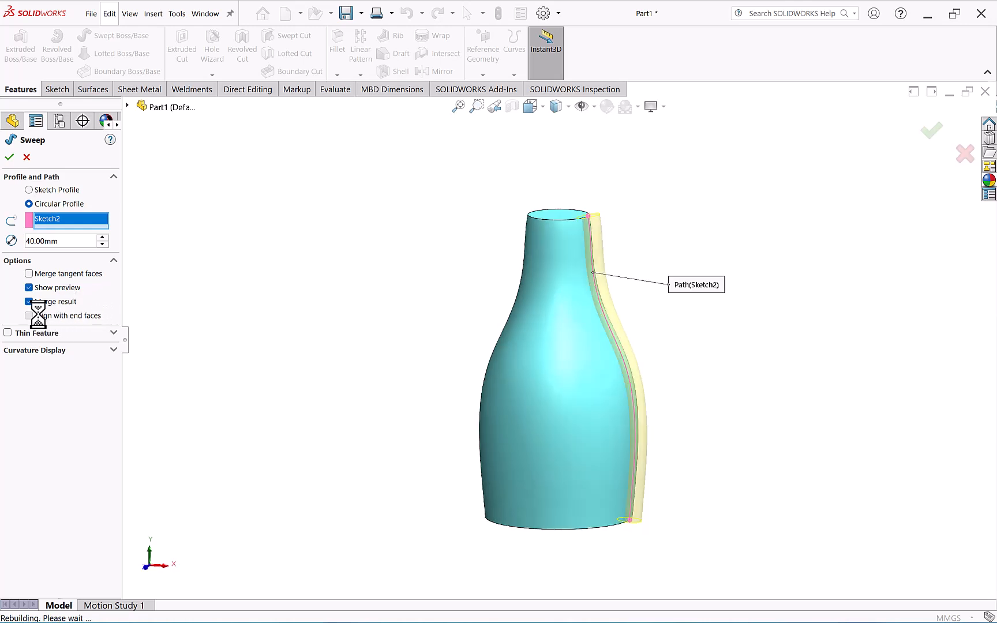
pyautogui.click(10, 158)
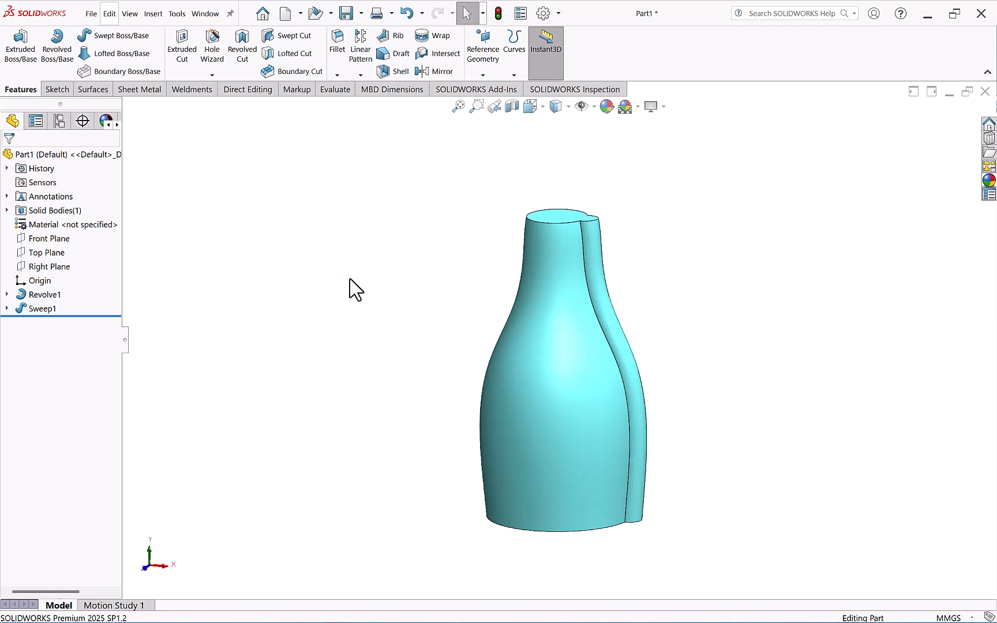
# - Circular-pattern the swept rib around the bottle's upper circular edge with 12 equally spaced instances over 360 degrees
pyautogui.click(46, 311)
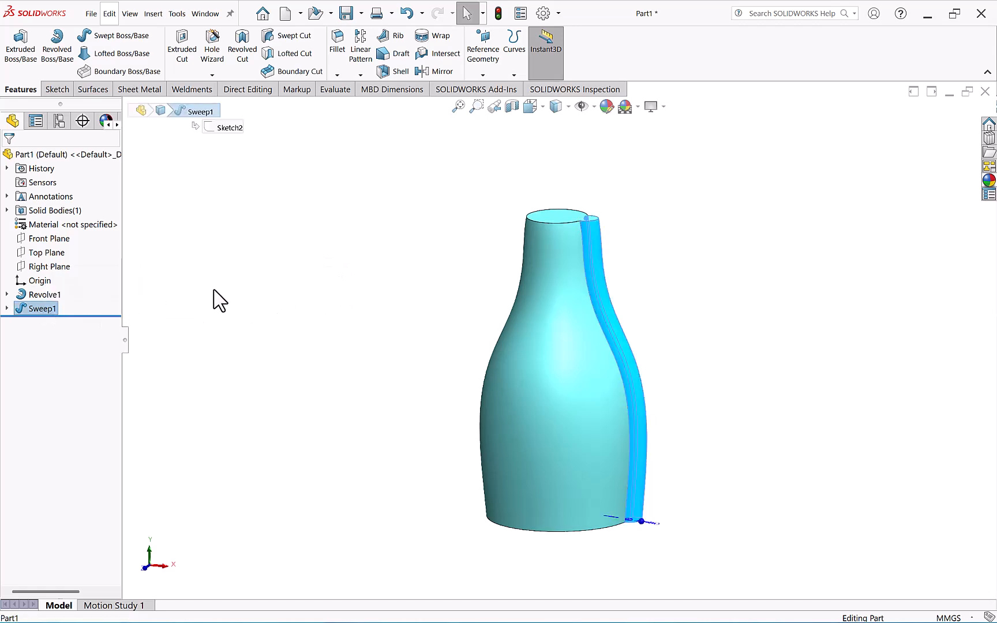
pyautogui.click(360, 75)
pyautogui.click(374, 105)
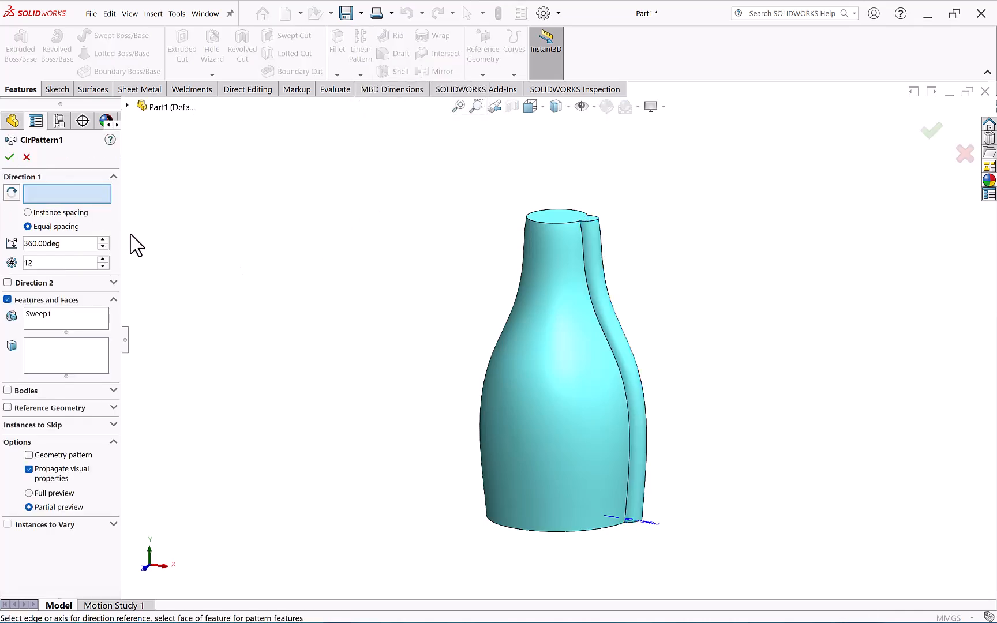
pyautogui.click(526, 217)
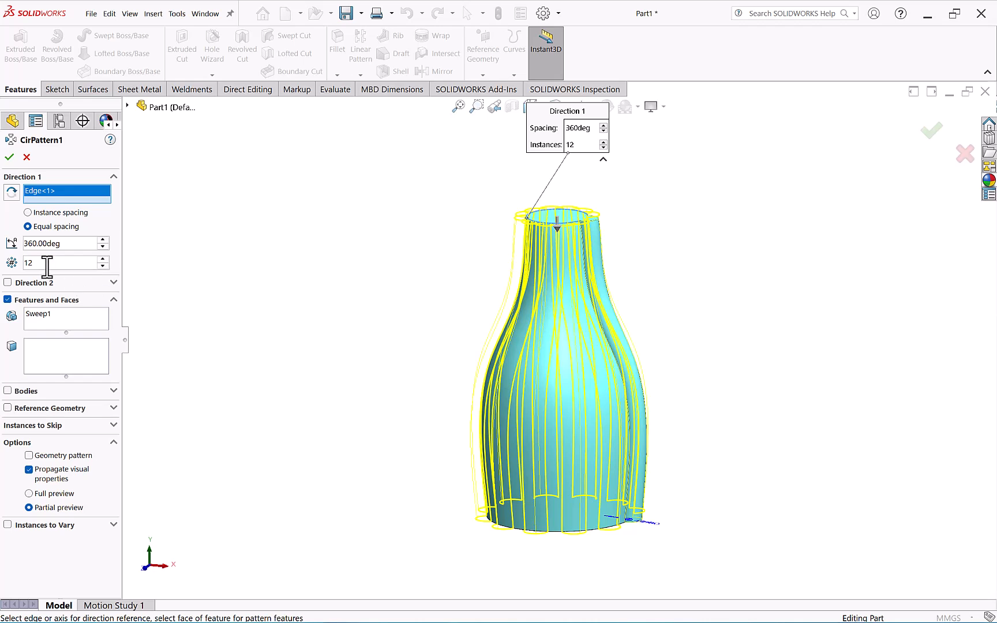
pyautogui.click(9, 157)
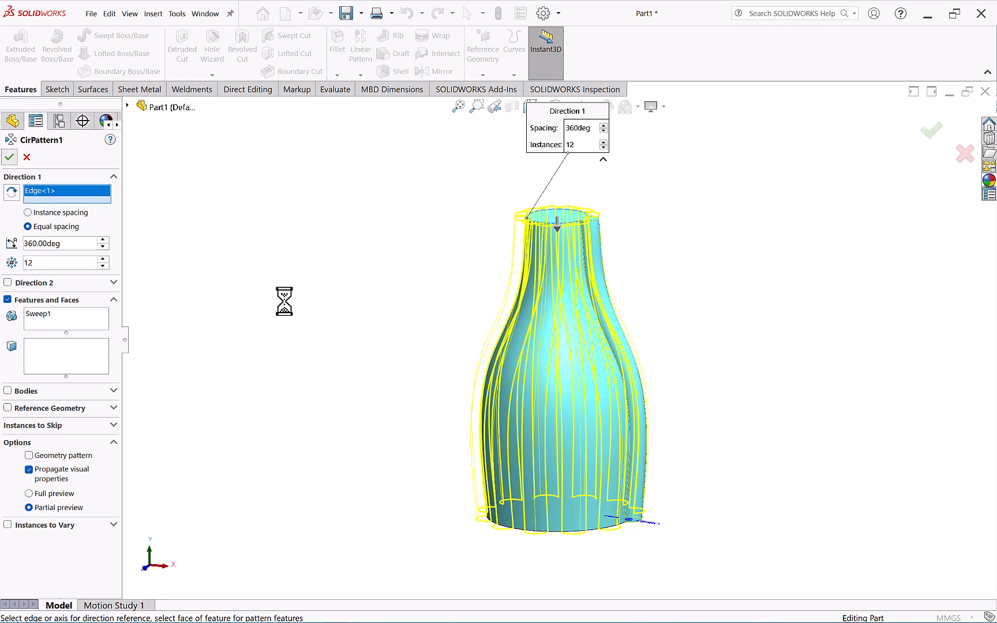
# - Fillet all the lengthwise edges where the ribs meet the bottle body with a 10 mm radius
pyautogui.scroll(1, 279, 318)
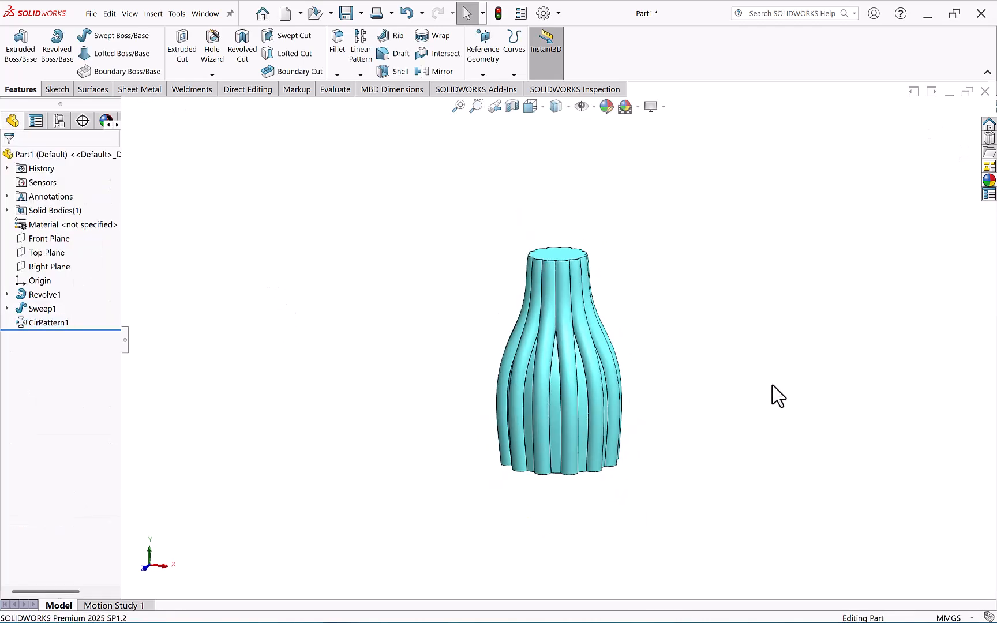
pyautogui.scroll(-2, 772, 385)
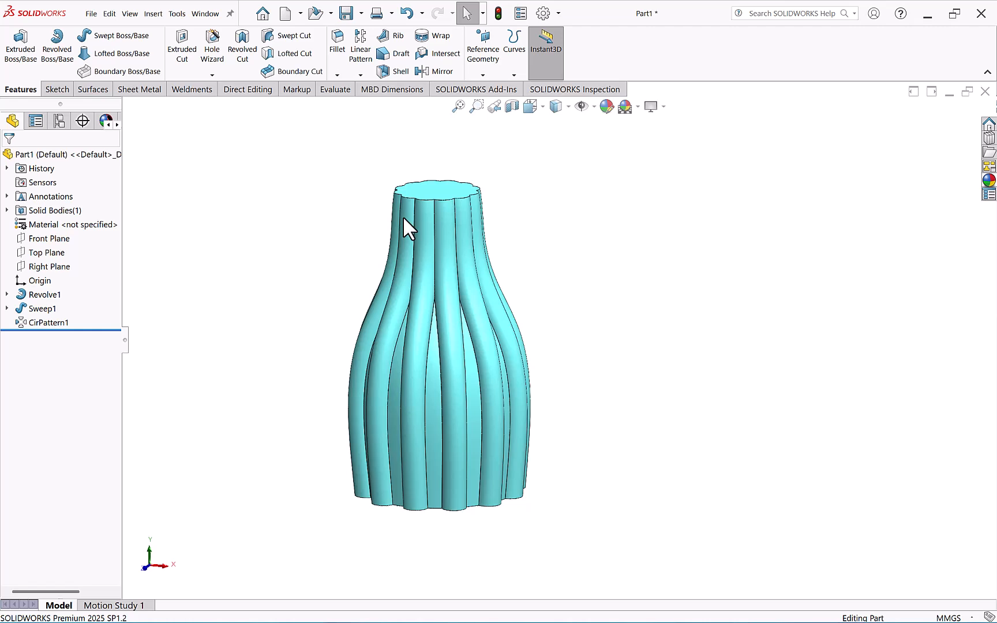
pyautogui.click(338, 45)
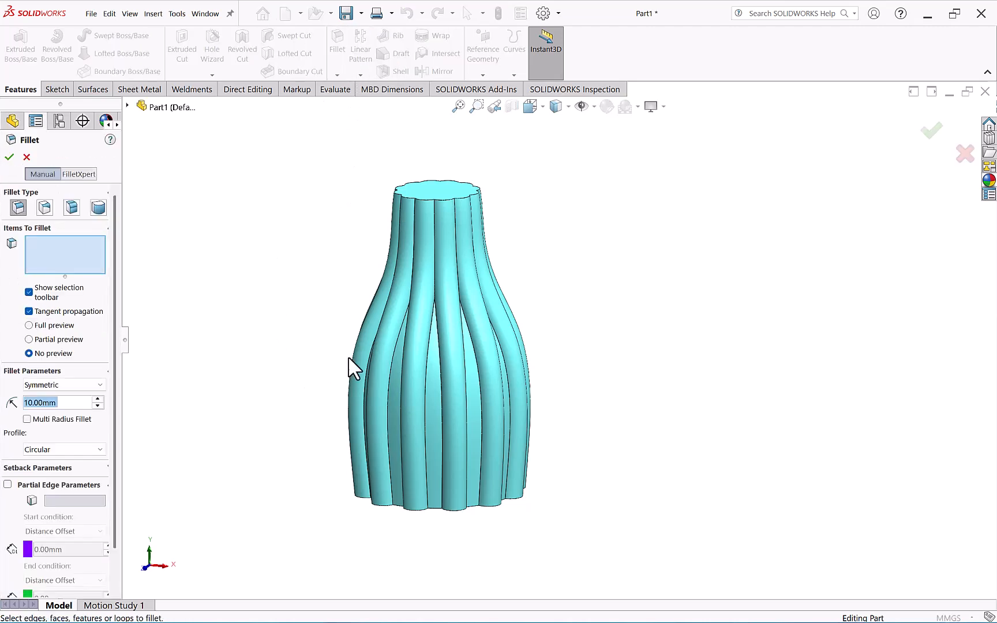
pyautogui.click(410, 355)
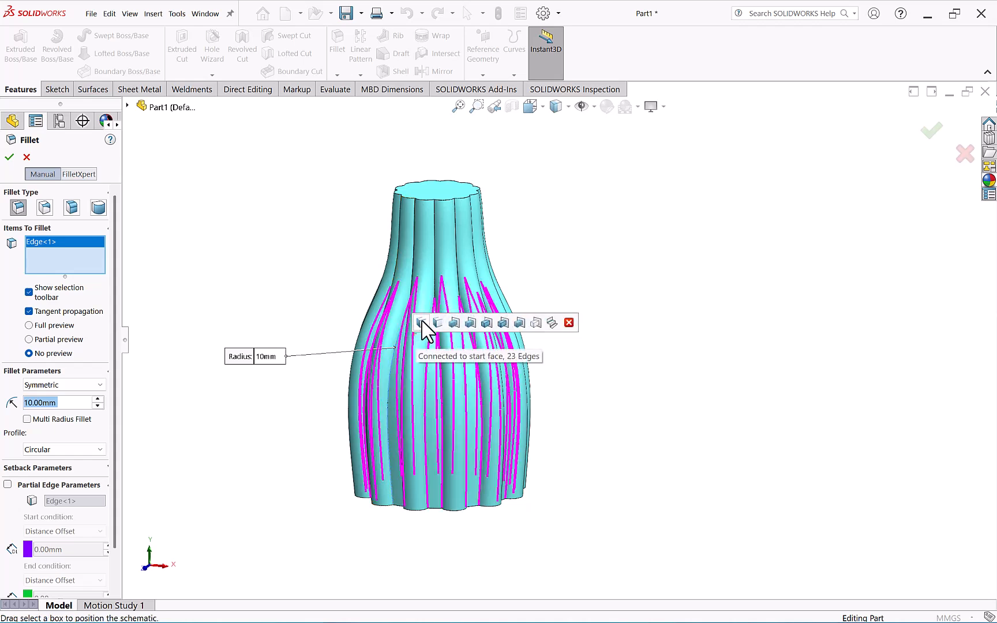
pyautogui.click(422, 323)
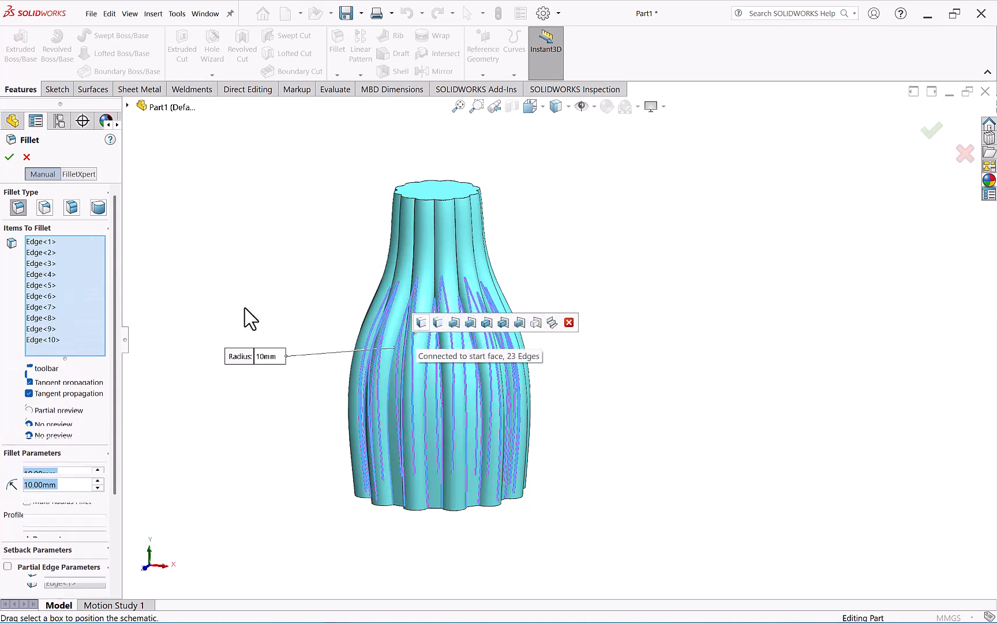
pyautogui.moveTo(116, 304); pyautogui.dragTo(116, 445)
pyautogui.click(8, 156)
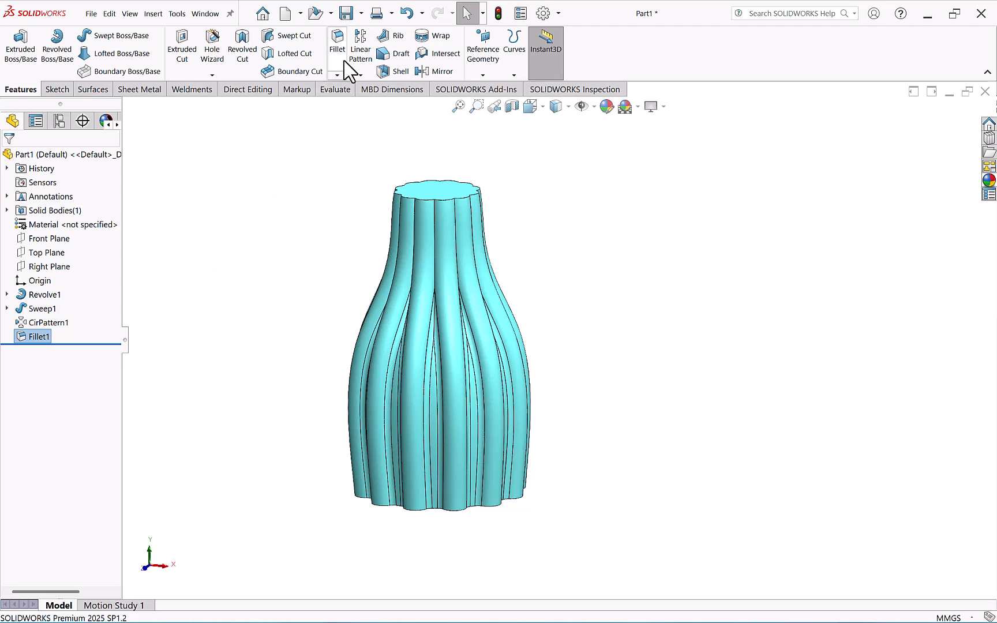
# - Fillet the edges of the bottle's scalloped bottom face with a 10 mm radius
pyautogui.click(339, 46)
pyautogui.moveTo(285, 454); pyautogui.dragTo(396, 455, button='middle')
pyautogui.click(396, 455)
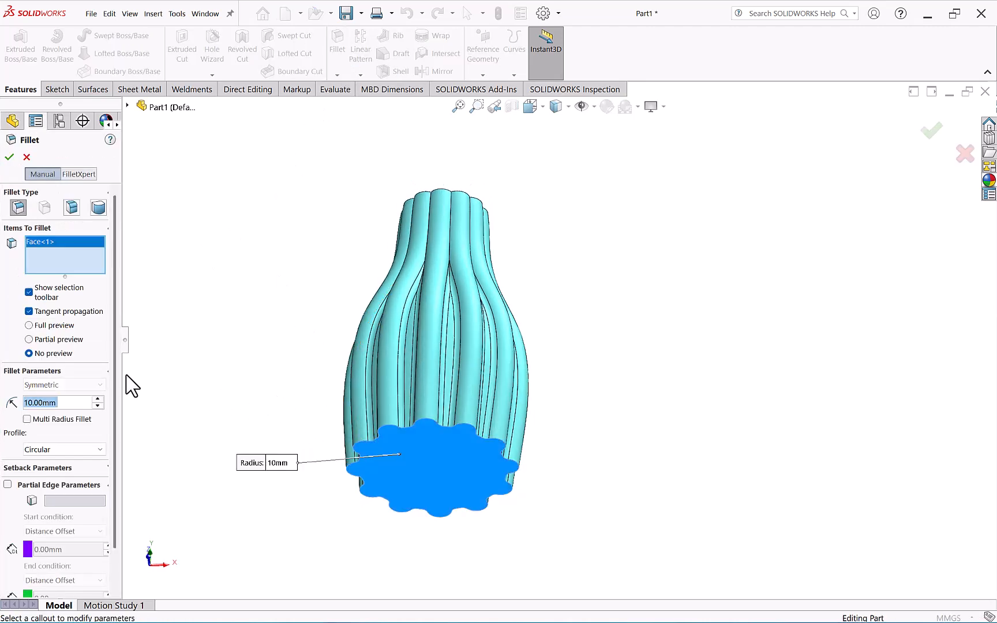
pyautogui.click(9, 157)
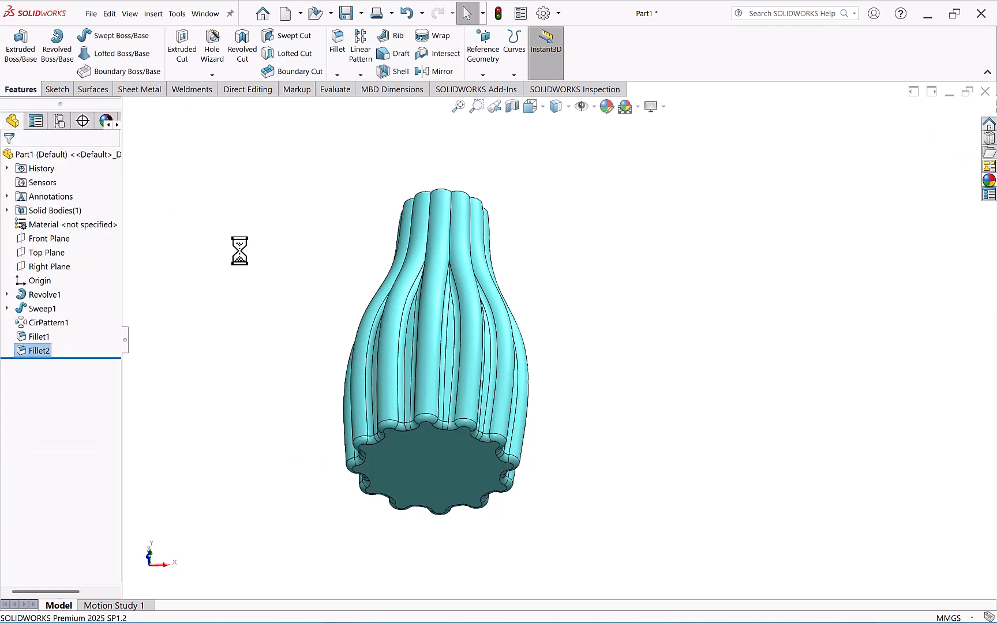
# - Fillet the edges of the bottle's scalloped top face with a 5 mm radius
pyautogui.moveTo(302, 258); pyautogui.dragTo(308, 393, button='middle')
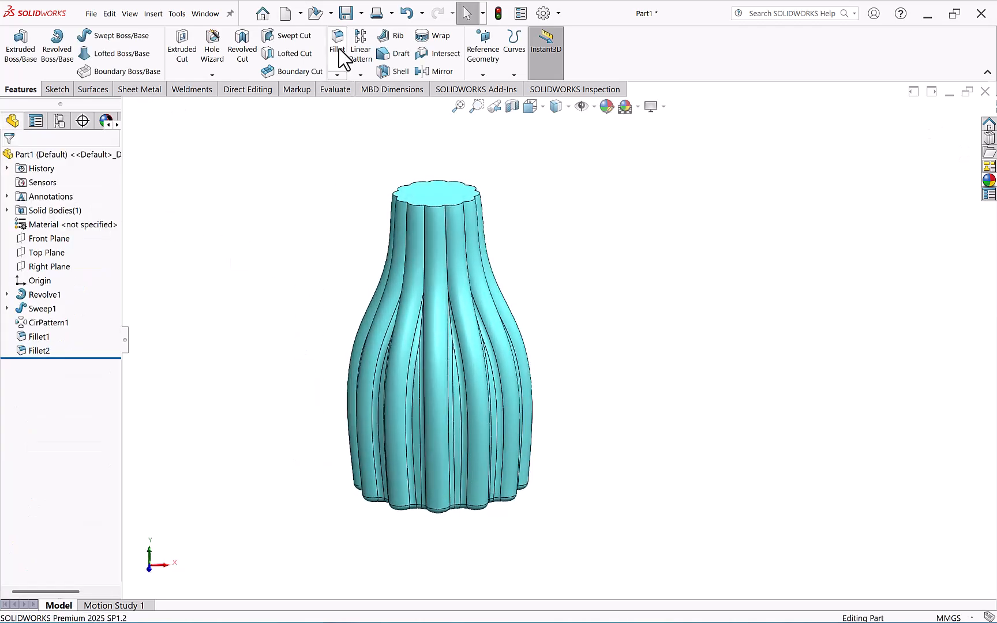
pyautogui.scroll(-1, 219, 280)
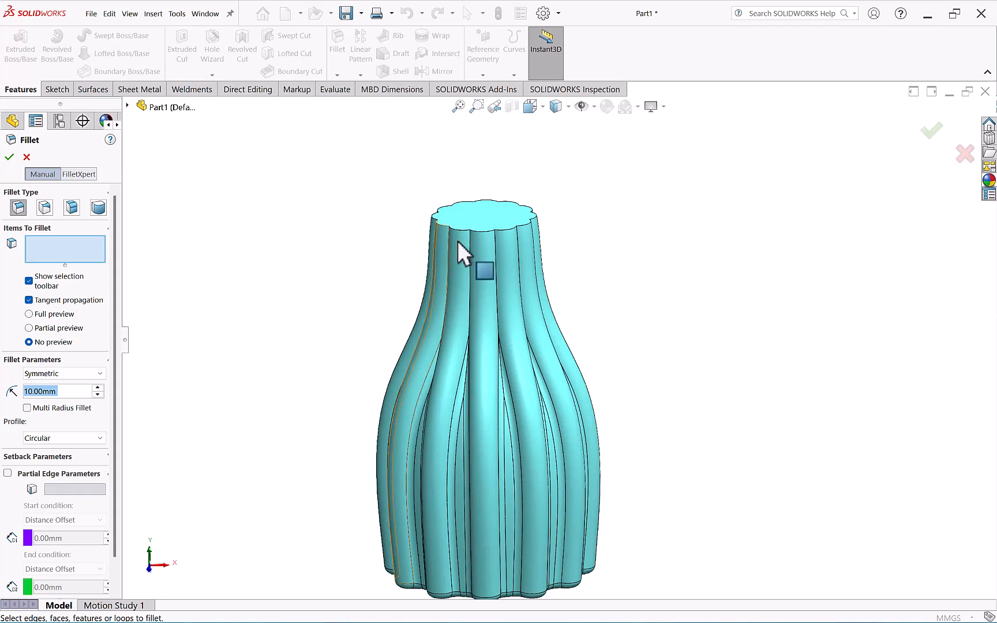
pyautogui.click(486, 220)
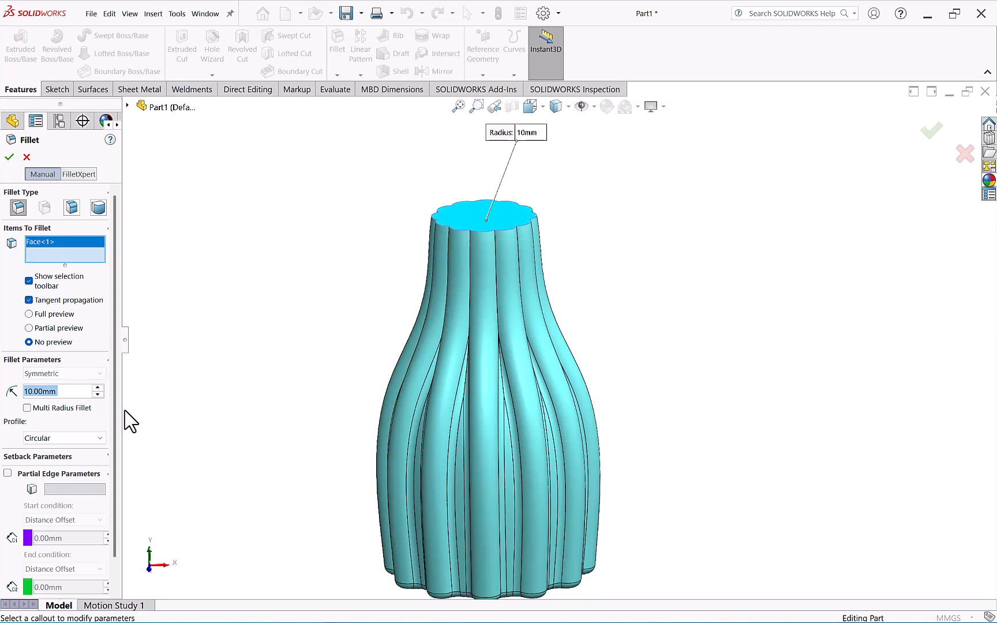
pyautogui.write('5')
pyautogui.press('Return')
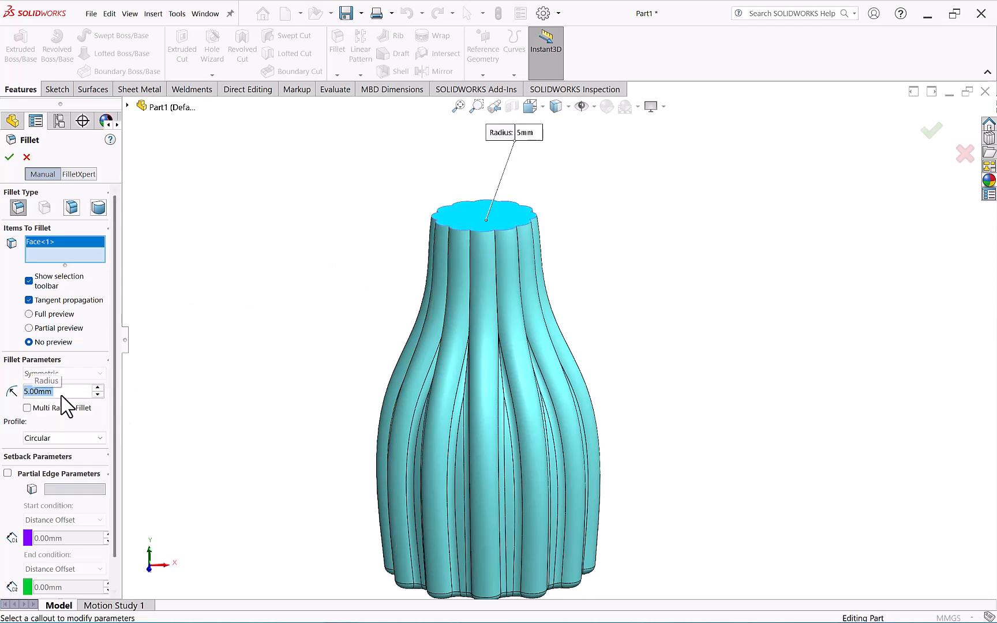
pyautogui.click(9, 157)
# - Shell the bottle to a 5 mm wall thickness, removing the top face
pyautogui.moveTo(253, 269); pyautogui.dragTo(374, 311, button='middle')
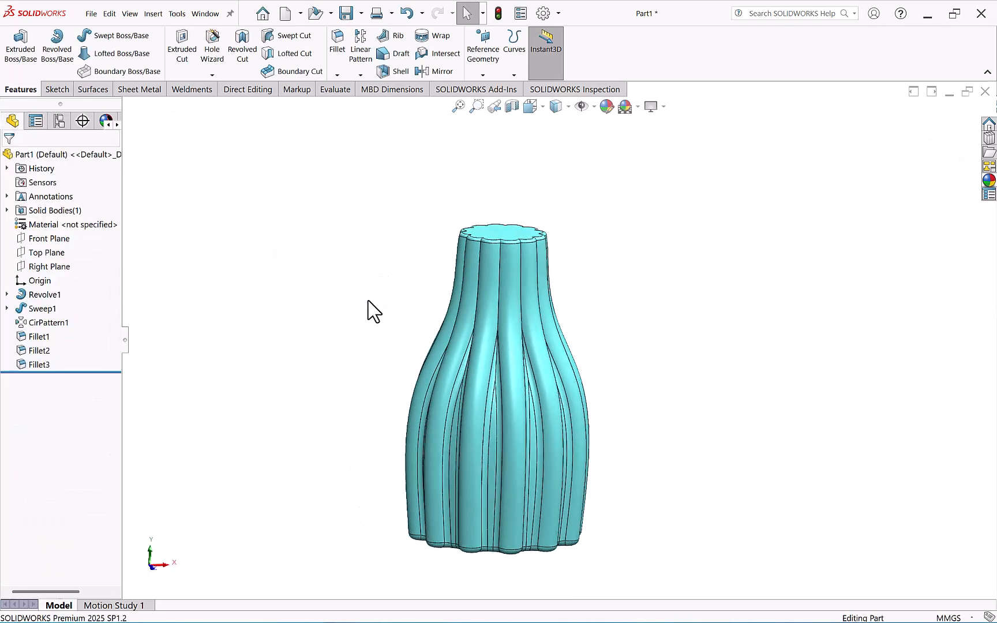
pyautogui.click(397, 72)
pyautogui.moveTo(423, 189); pyautogui.dragTo(316, 234, button='middle')
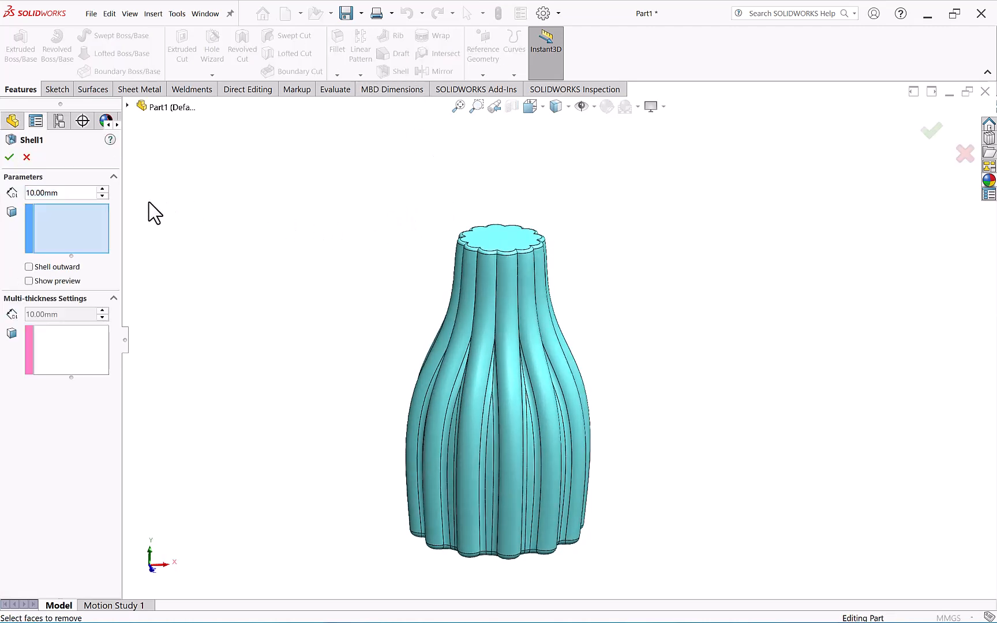
pyautogui.write('5')
pyautogui.click(469, 242)
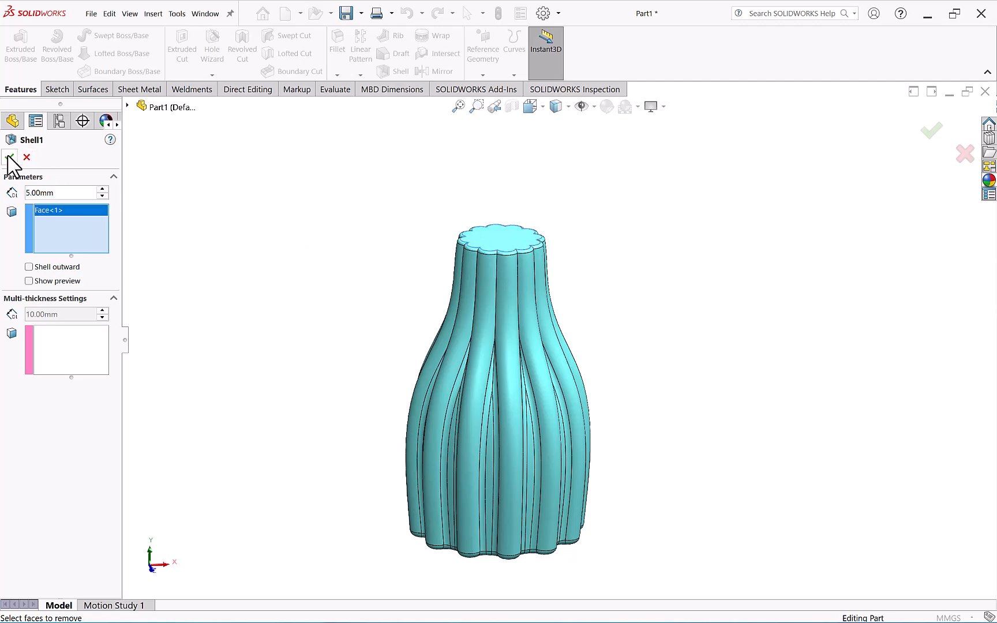
pyautogui.moveTo(330, 301)
pyautogui.mouseDown(button='middle')
pyautogui.moveTo(318, 444)
pyautogui.moveTo(330, 263)
pyautogui.moveTo(339, 310)
pyautogui.mouseUp(button='middle')
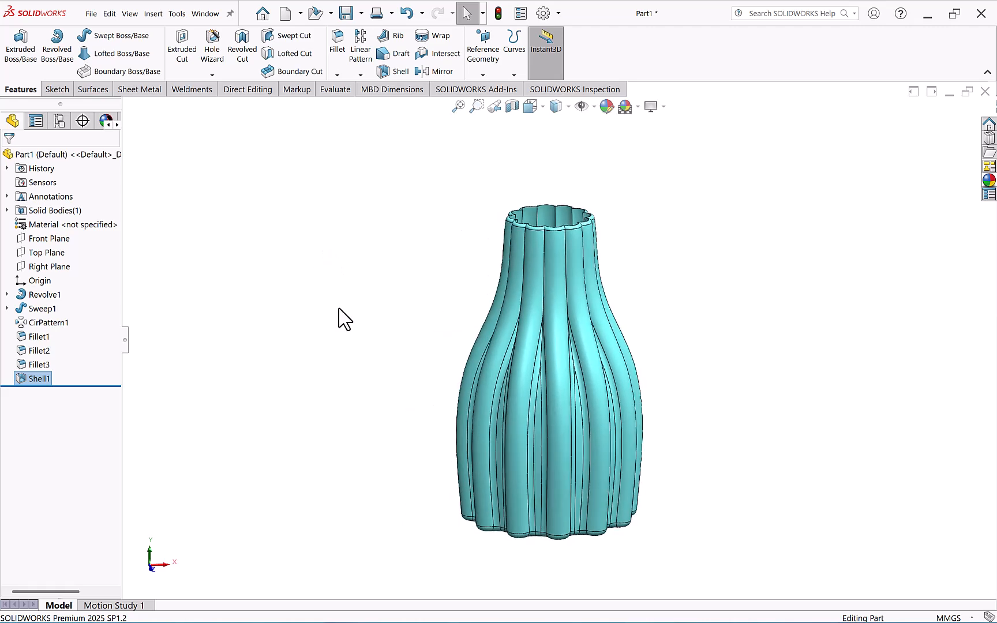
# - Start a Flex feature in twisting mode and select the shelled bottle body as its input
pyautogui.press('s')
pyautogui.write('f')
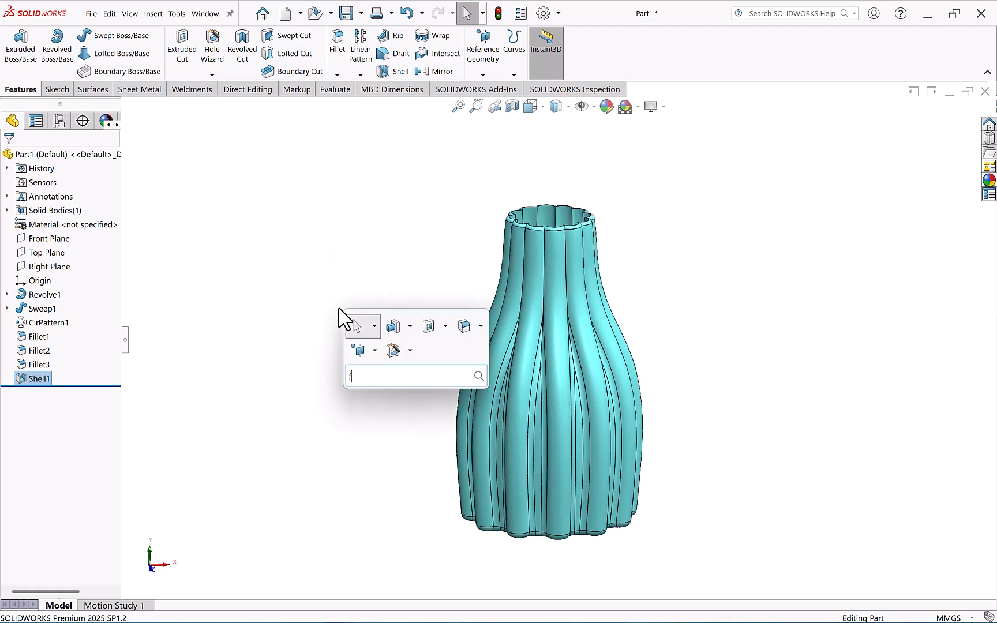
pyautogui.write('lex')
pyautogui.press('Return')
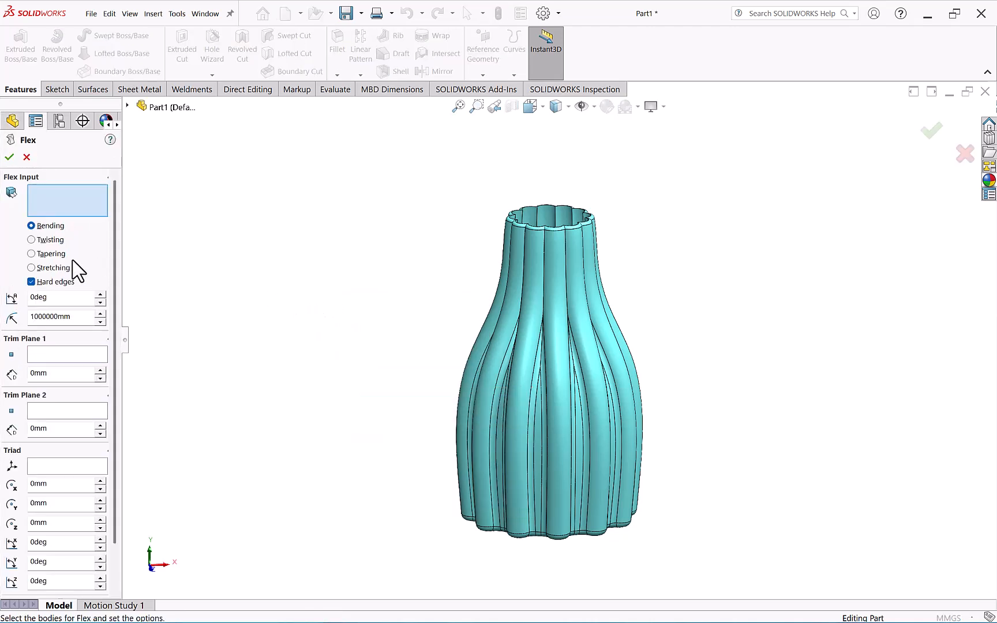
pyautogui.click(32, 239)
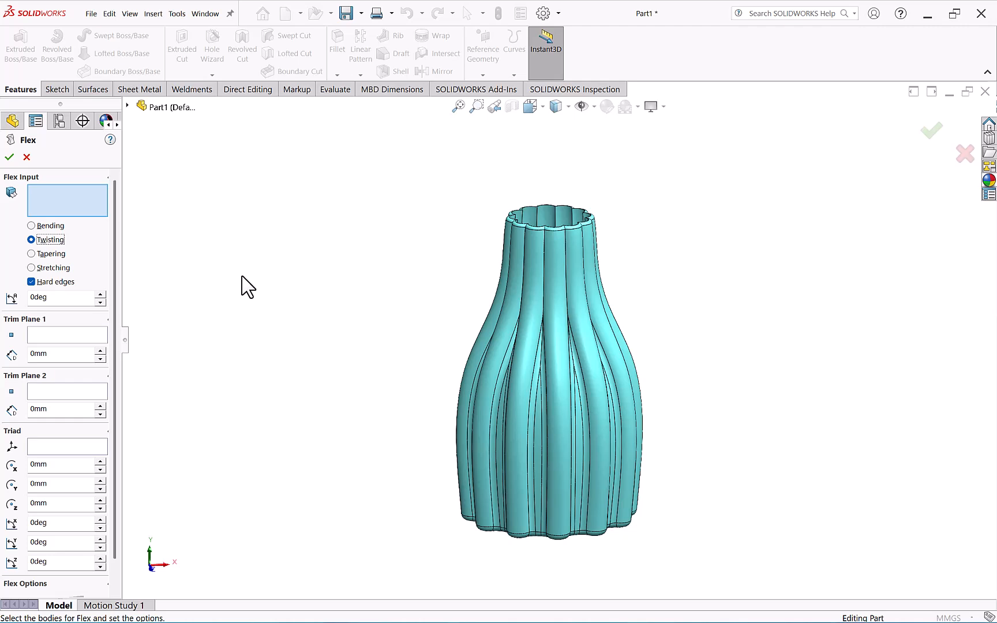
pyautogui.click(63, 206)
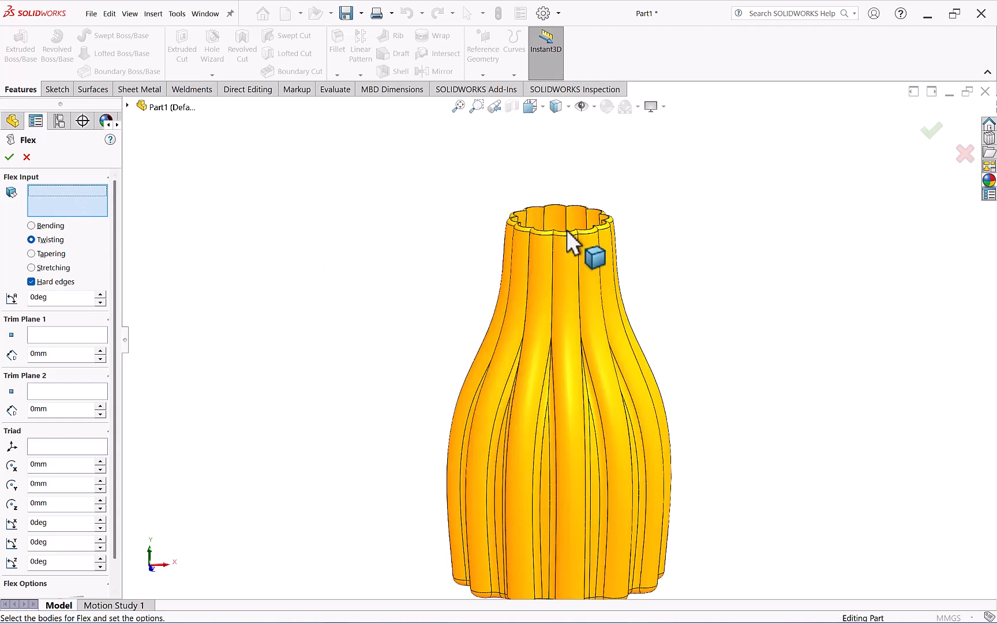
pyautogui.scroll(-10, 542, 260)
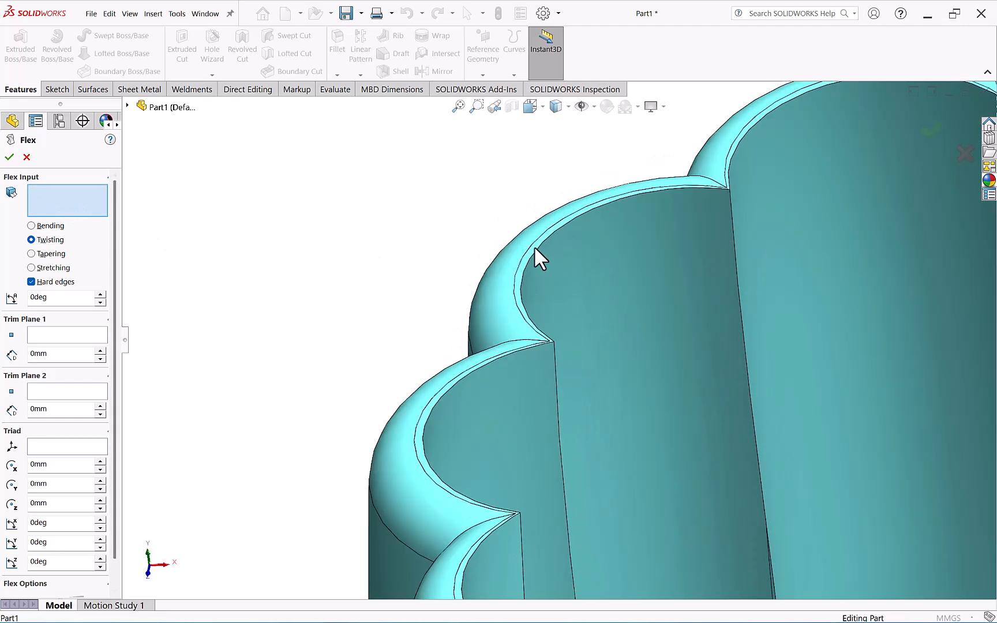
pyautogui.click(533, 246)
pyautogui.scroll(10, 404, 240)
pyautogui.scroll(1, 400, 231)
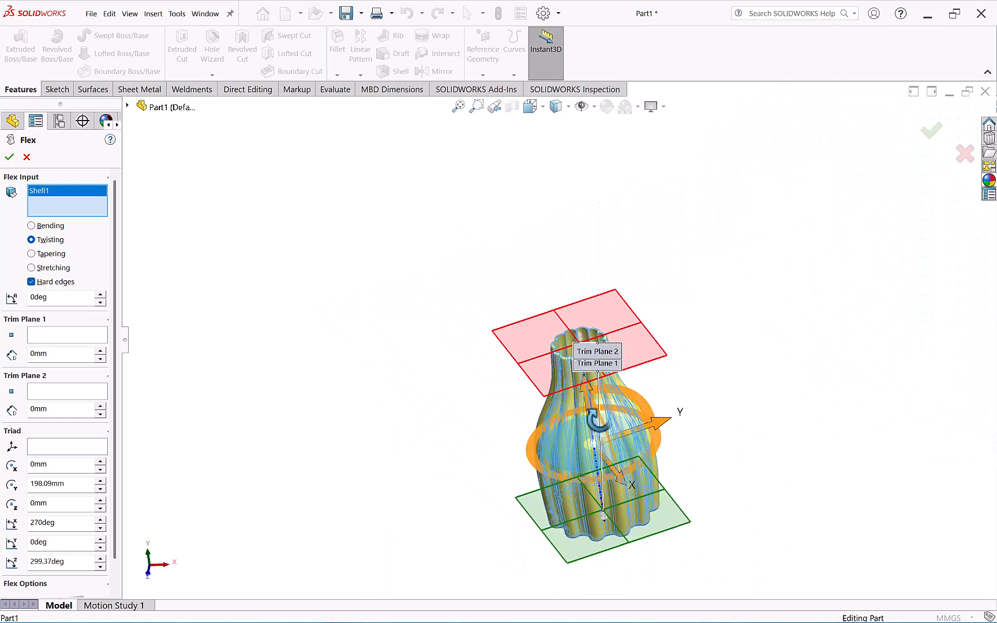
# - Set the flex twist angle to 90 degrees and apply the twist to the bottle
pyautogui.moveTo(596, 419); pyautogui.dragTo(594, 386, button='middle')
pyautogui.scroll(-2, 766, 492)
pyautogui.moveTo(585, 274); pyautogui.dragTo(571, 240, button='middle')
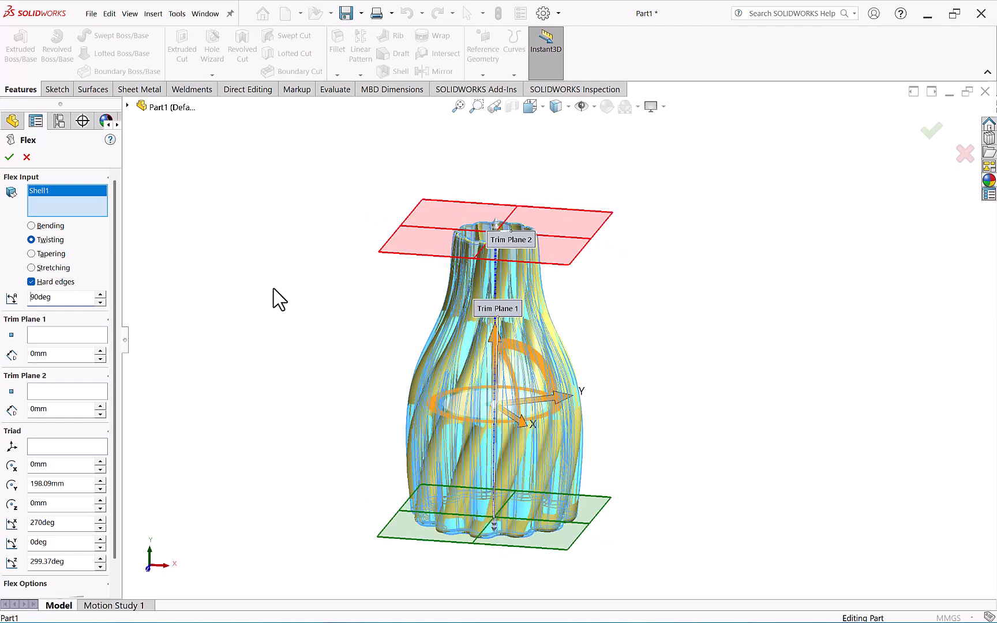
pyautogui.click(9, 157)
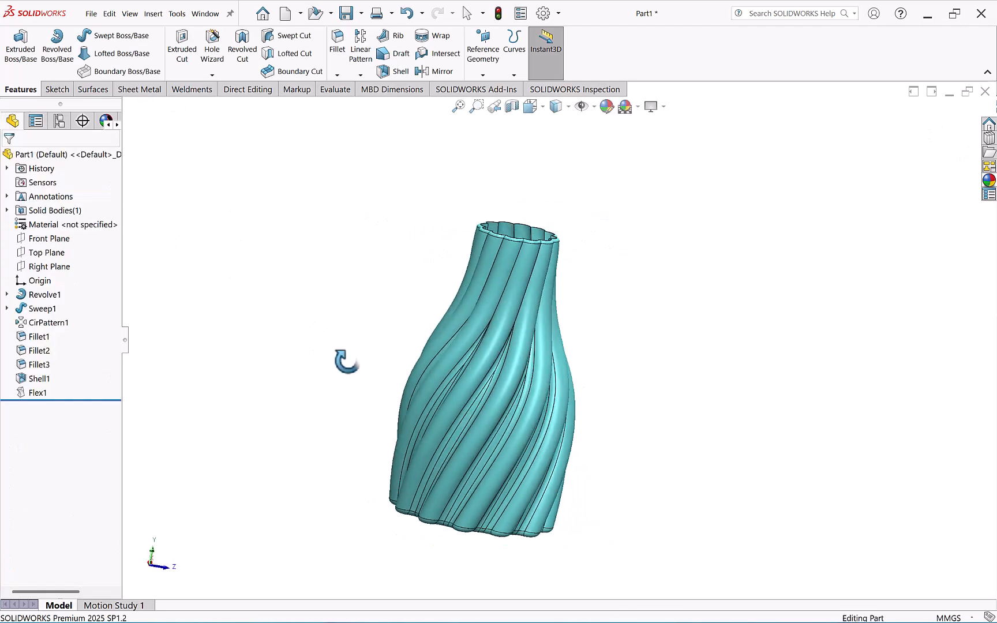